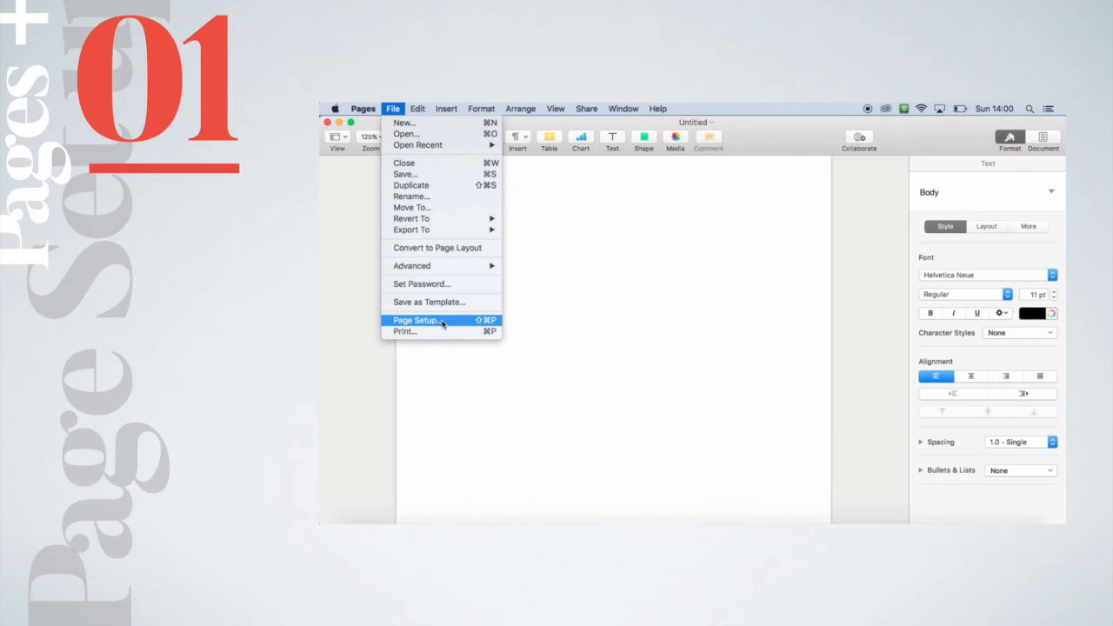
Step: Add a custom paper size in the page setup, 140 mm wide and 140 mm high
left_click(442, 323)
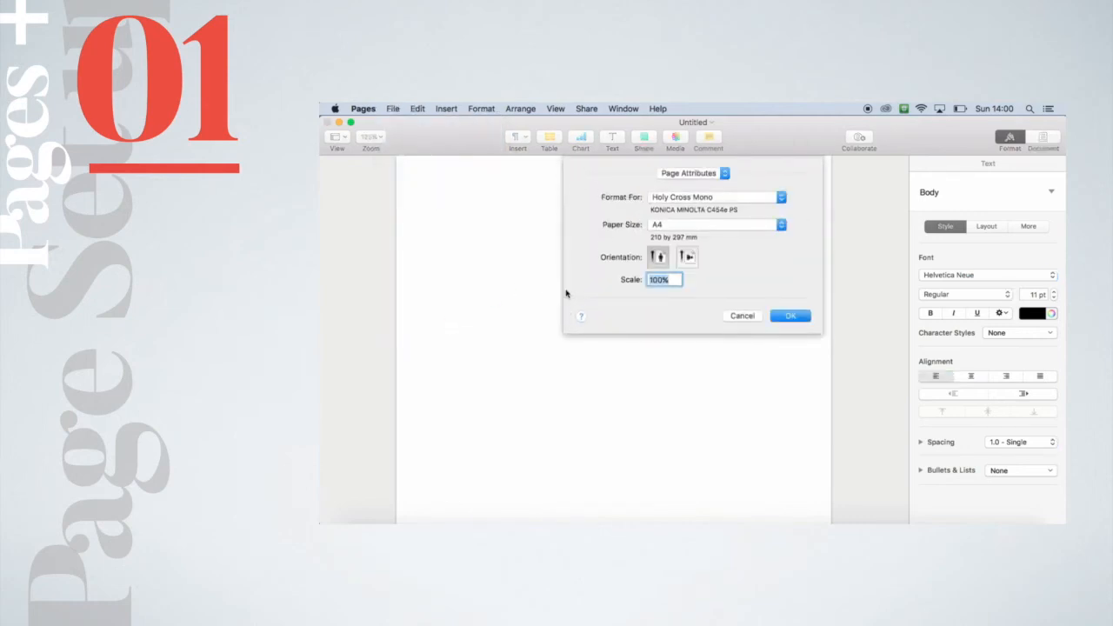
left_click(679, 229)
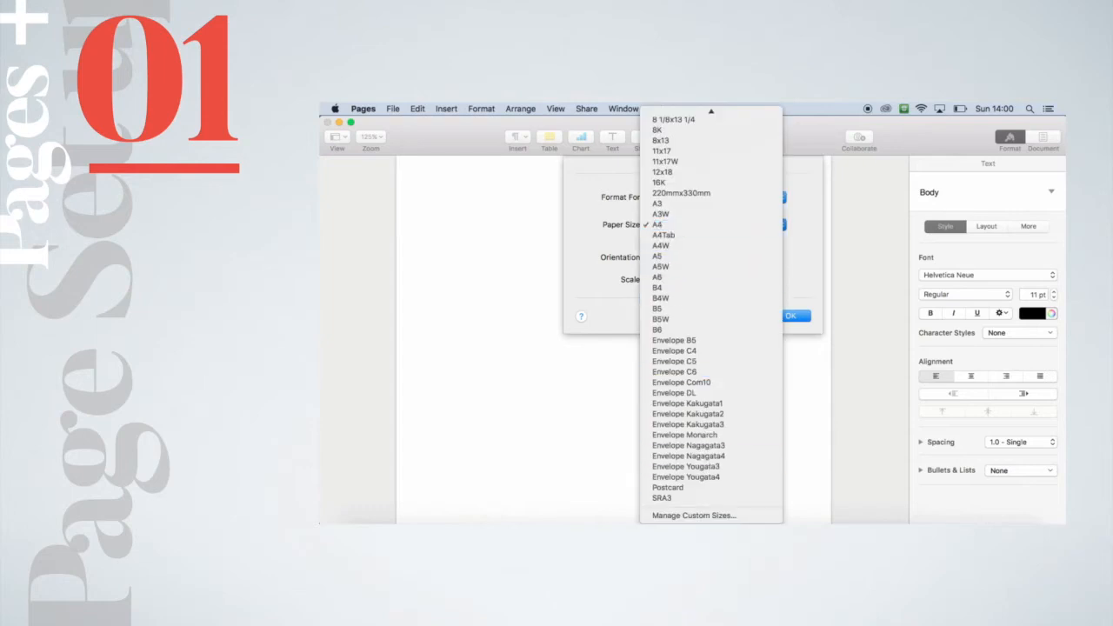
left_click(748, 516)
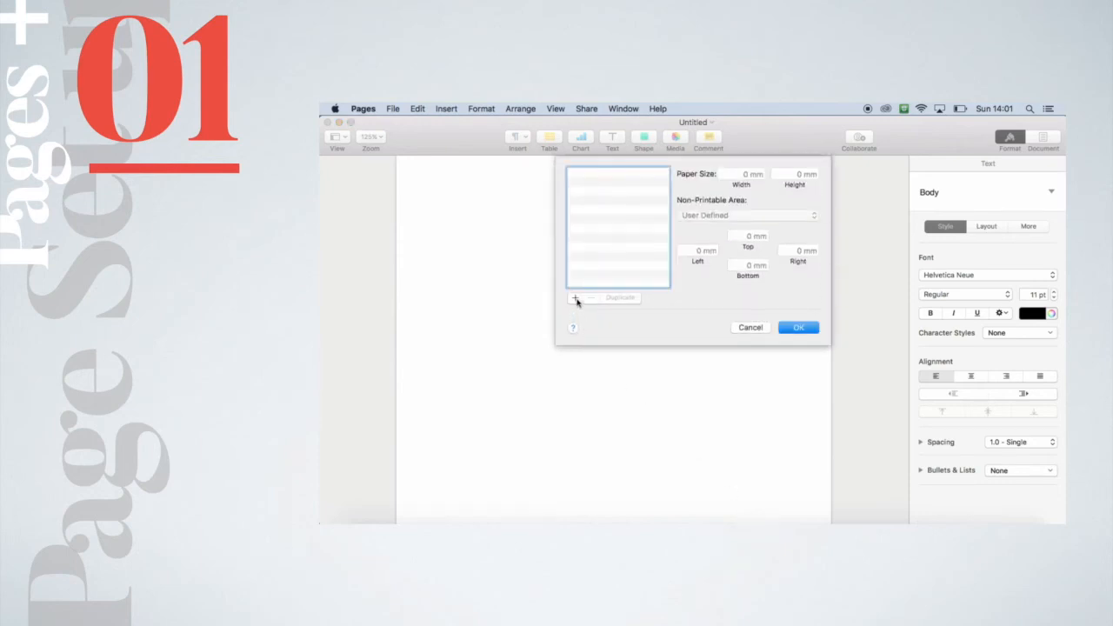
left_click(576, 298)
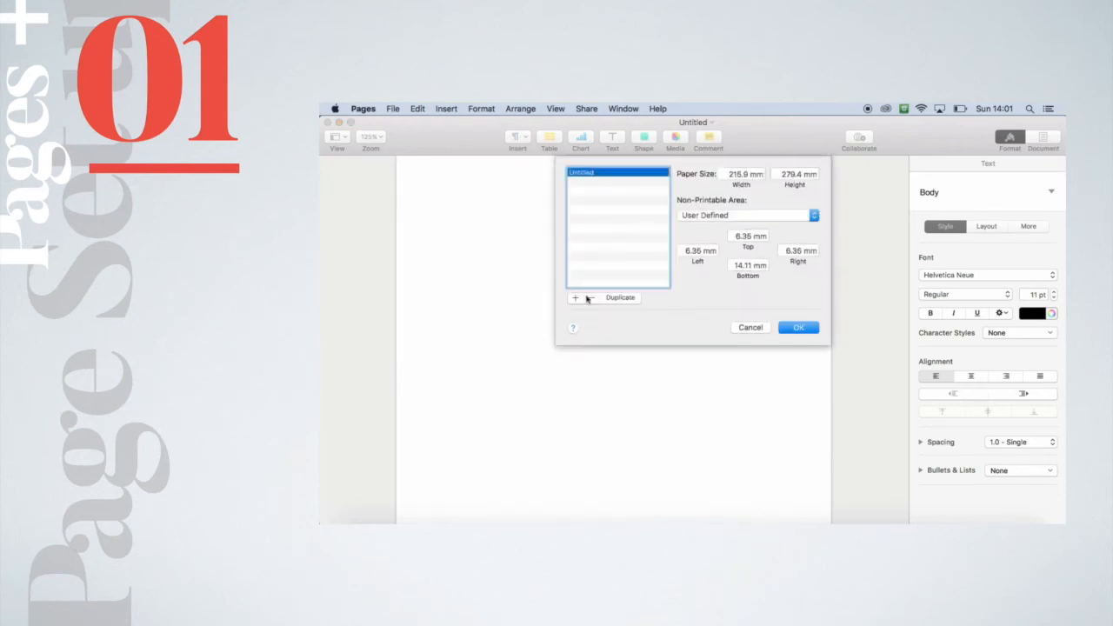
left_click(729, 176)
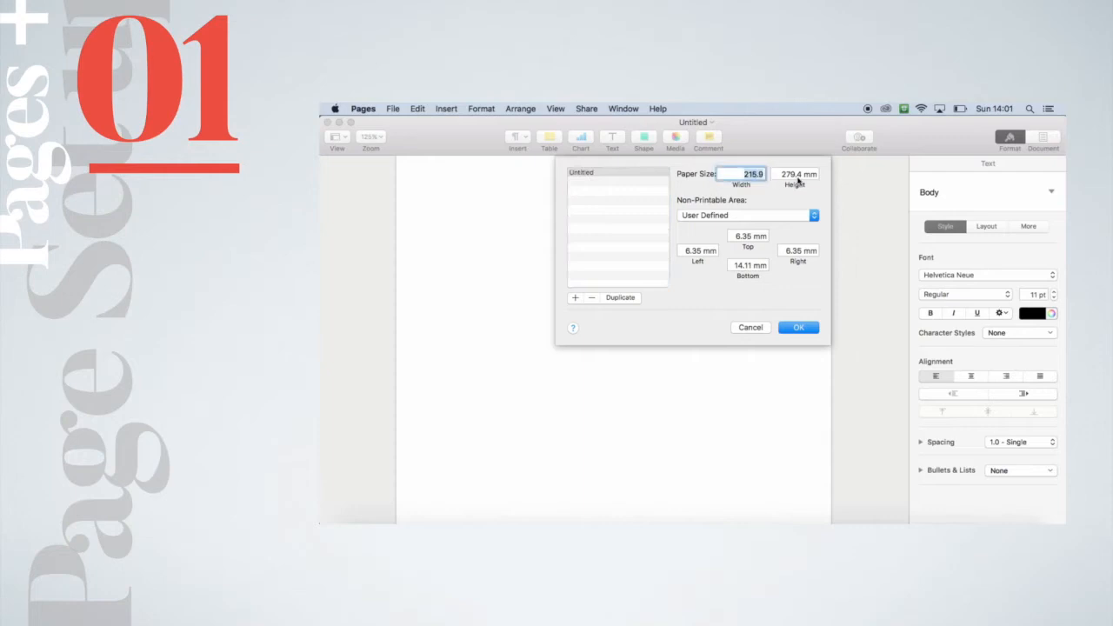
type("140")
key("Tab")
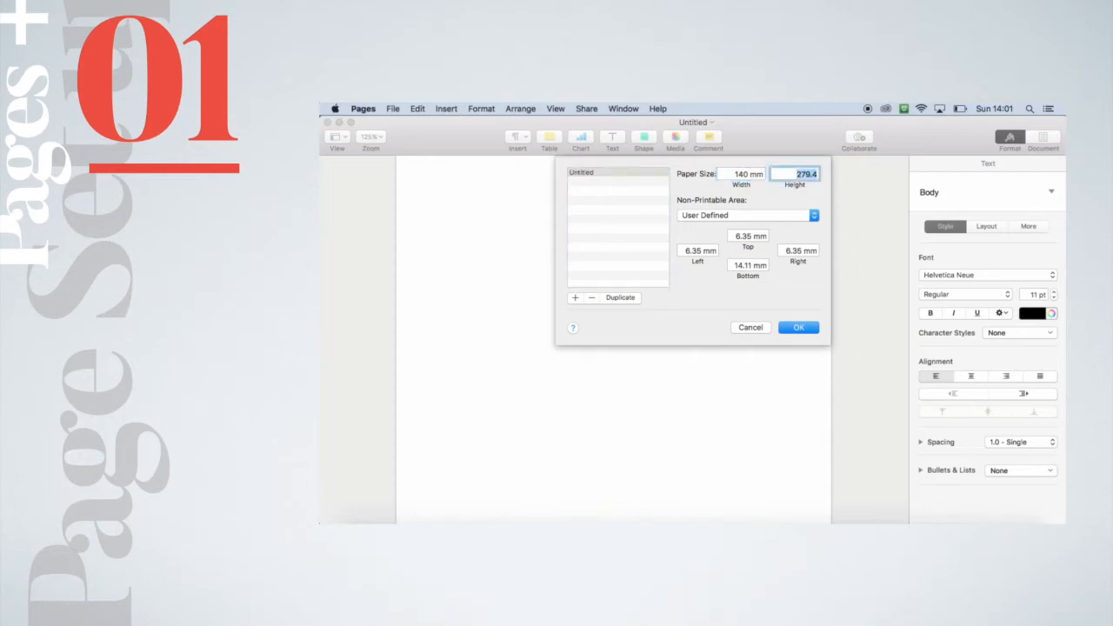
type("140")
key("Tab")
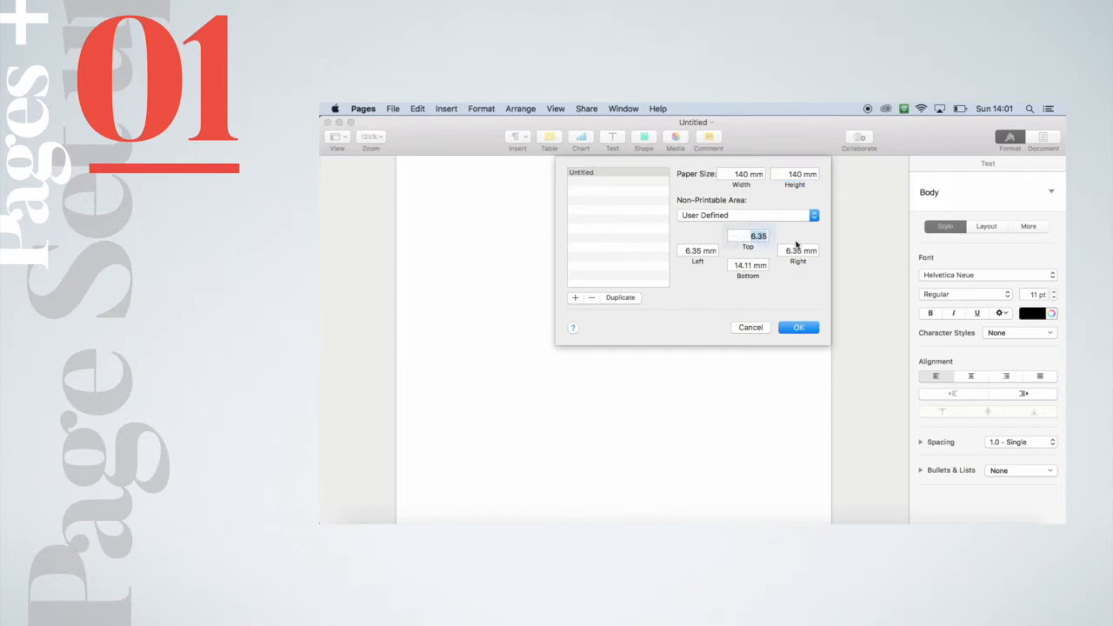
Step: Set all four non-printable margins of the custom size to 0 mm and apply that paper size to the document
type("0")
key("Tab")
type("0")
key("Tab")
type("0")
key("Tab")
type("0")
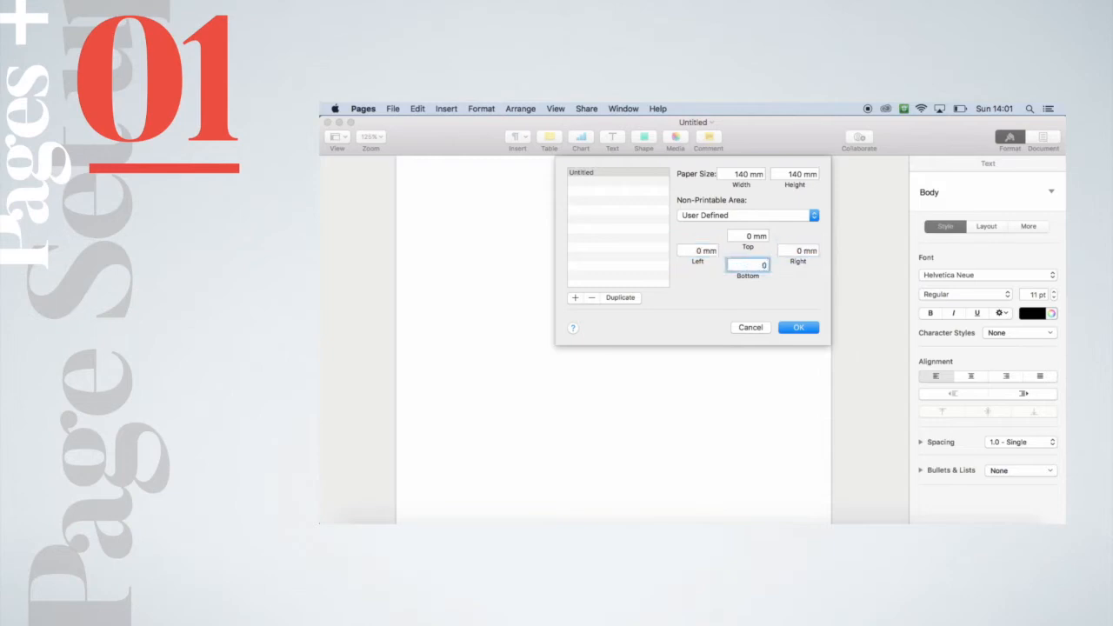
left_click(798, 328)
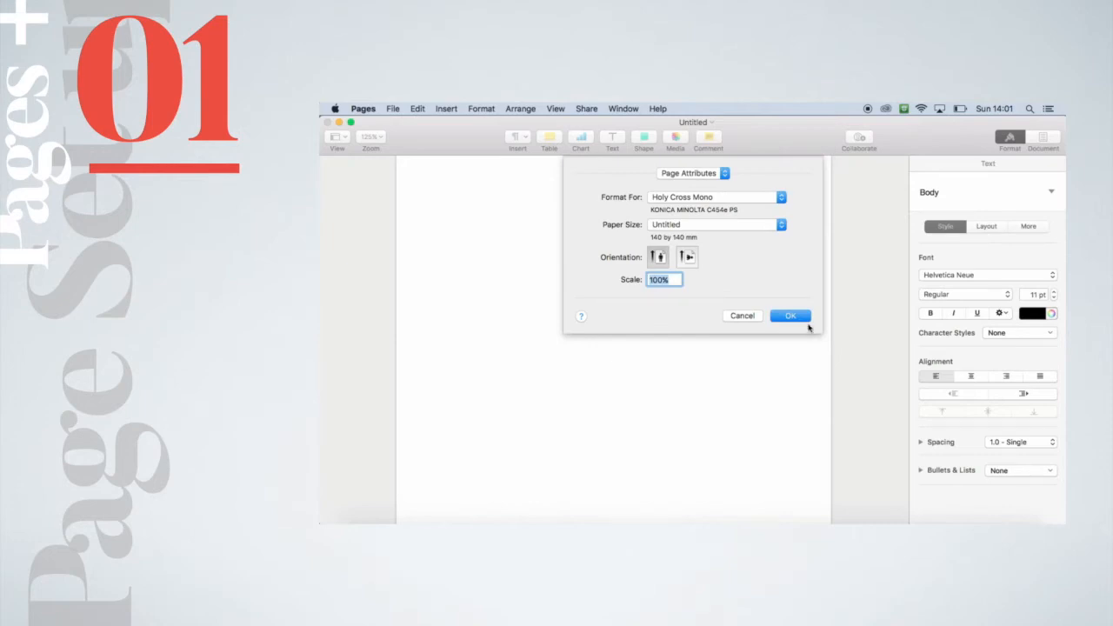
left_click(803, 317)
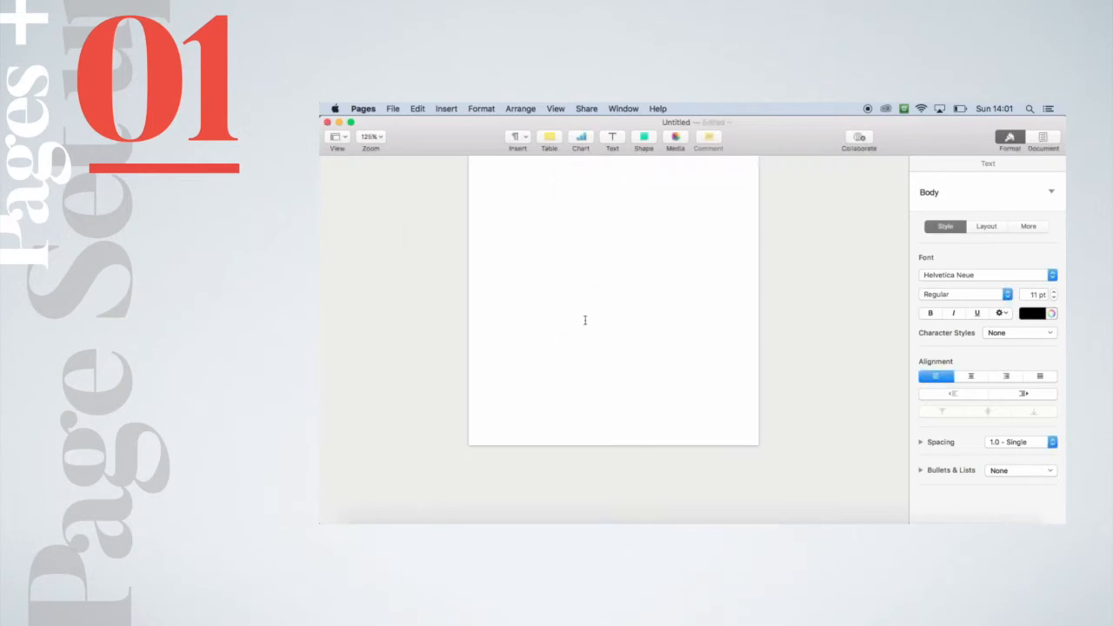
Step: Convert the word-processing document to a page layout document
left_click(399, 108)
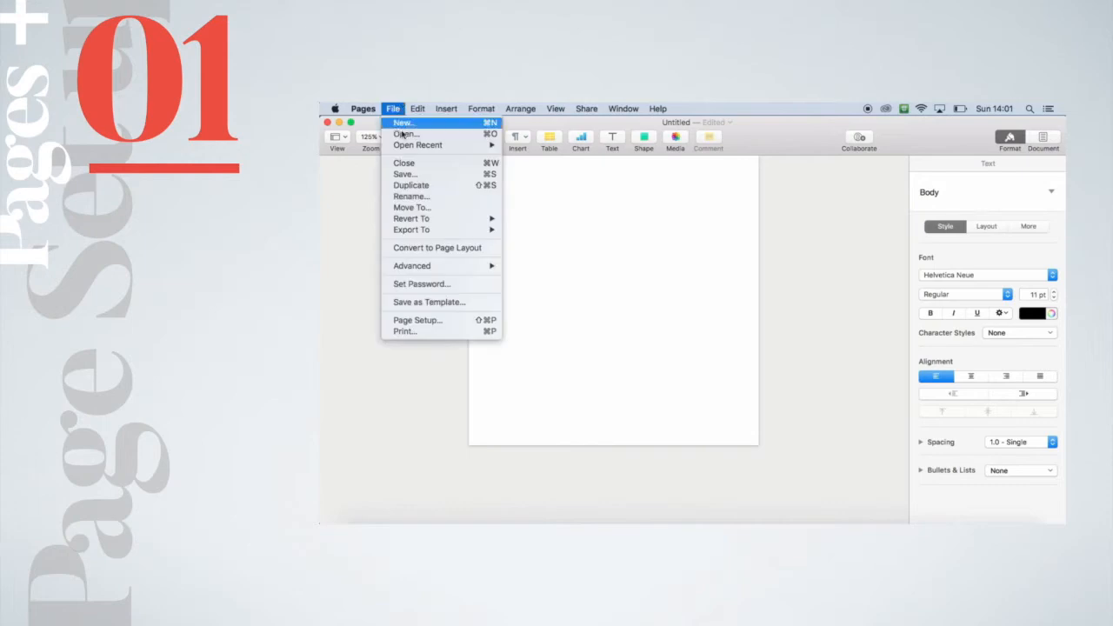
left_click(432, 249)
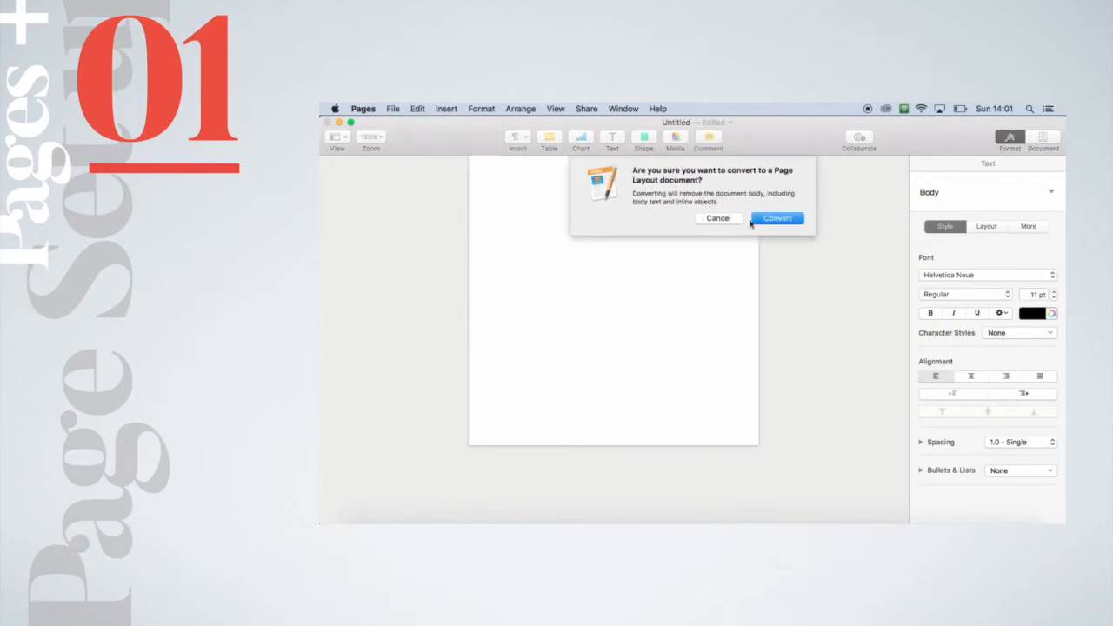
left_click(777, 218)
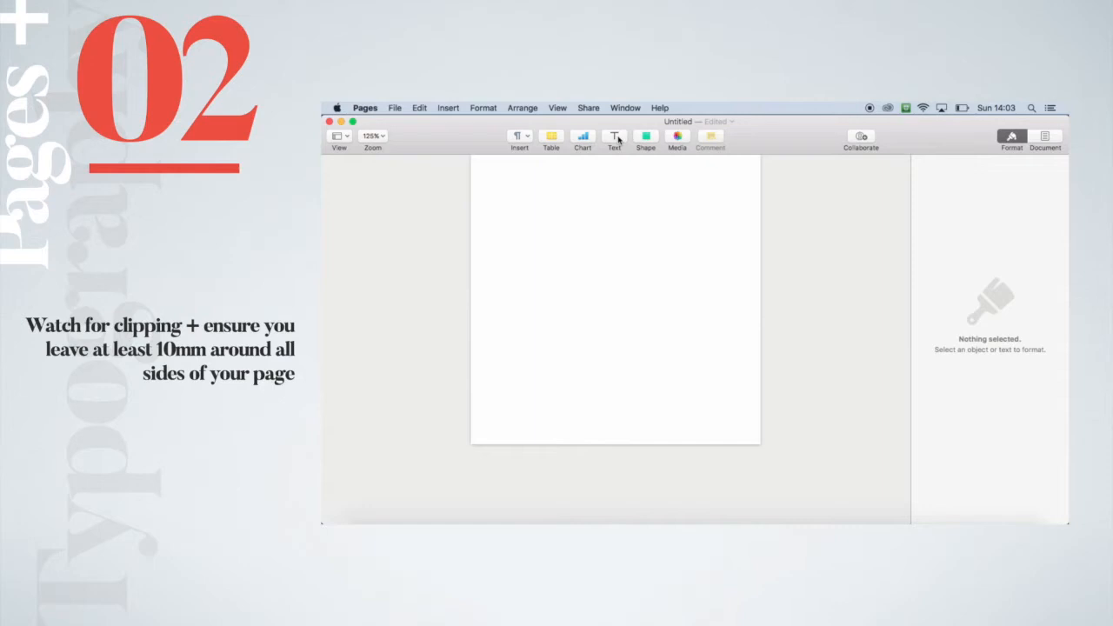
Step: Insert a text box on the page with the text "PARR"
left_click(617, 139)
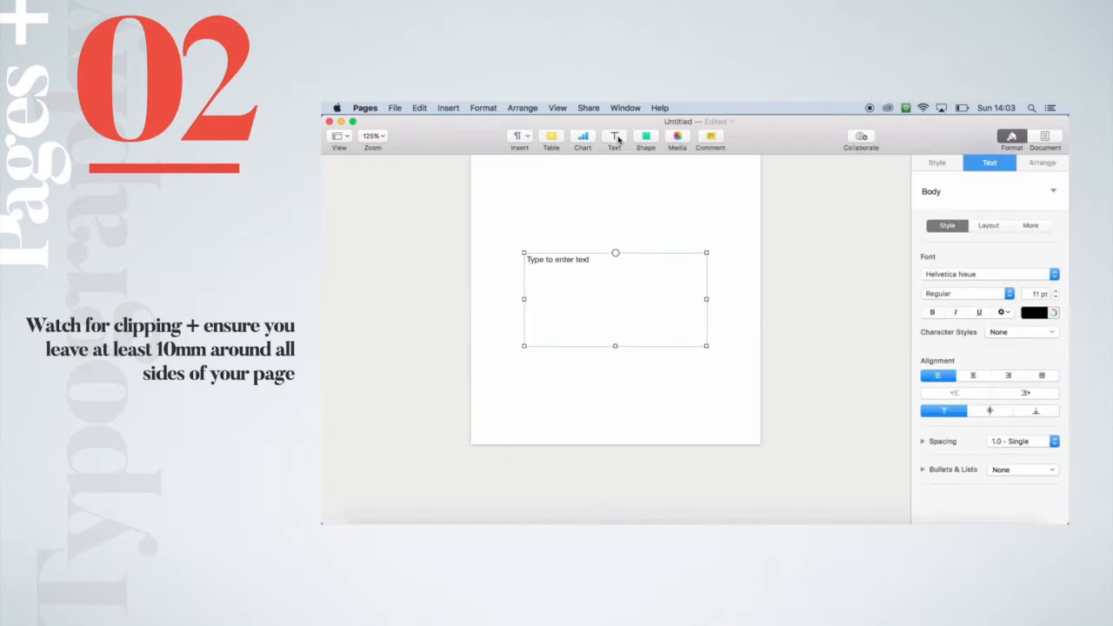
double_click(594, 260)
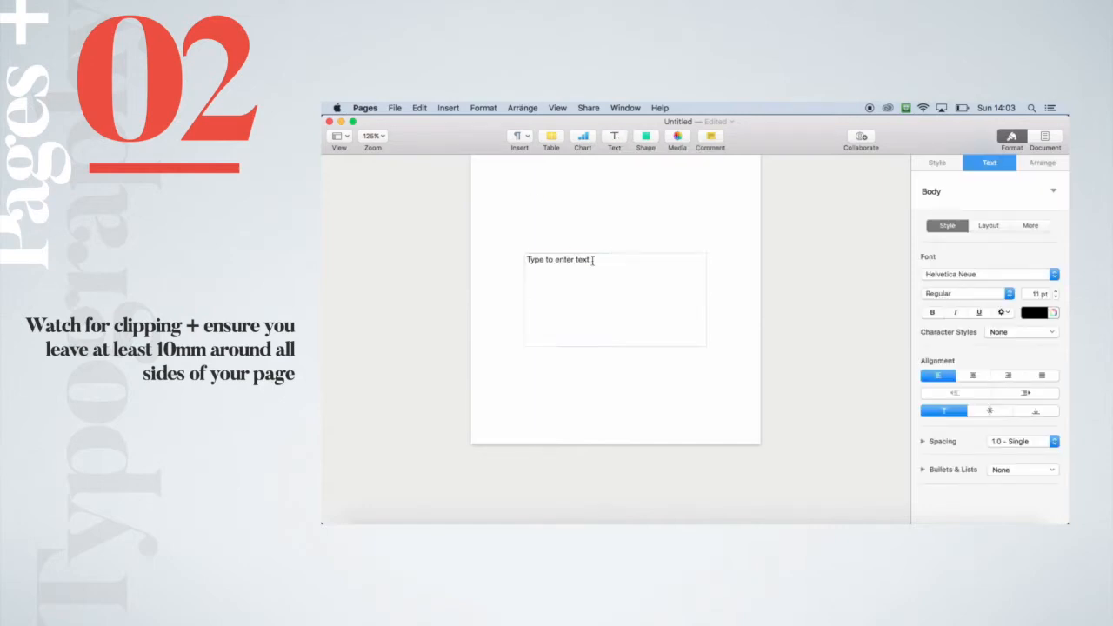
type("PARR")
Step: Format the word "PARR" in Futura at 54 pt
left_click_drag(551, 262, 487, 260)
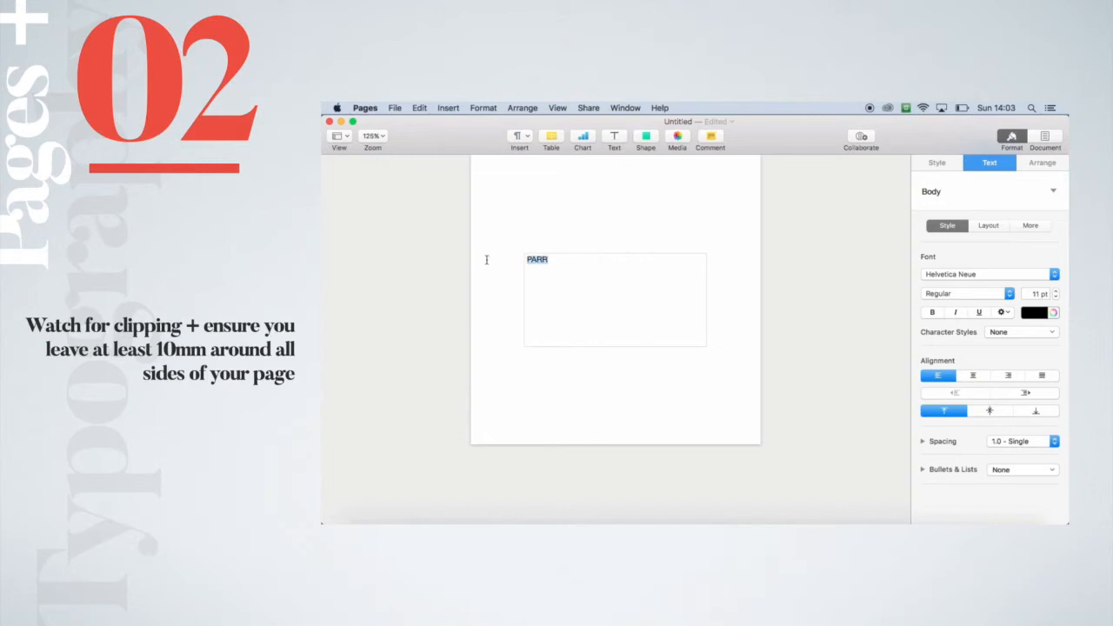
left_click(991, 275)
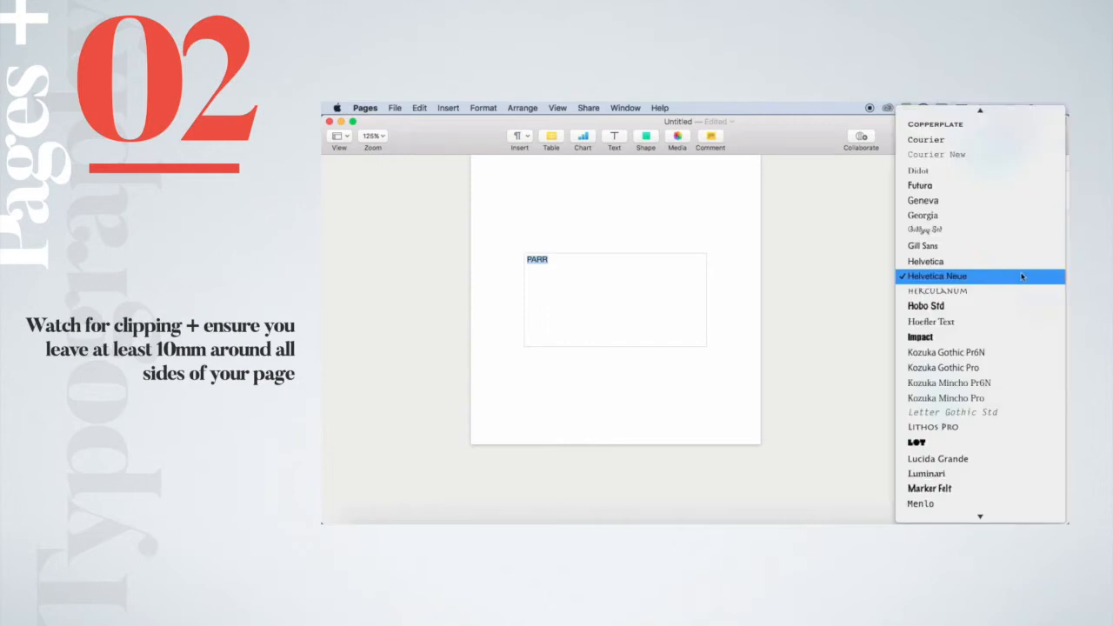
left_click(988, 188)
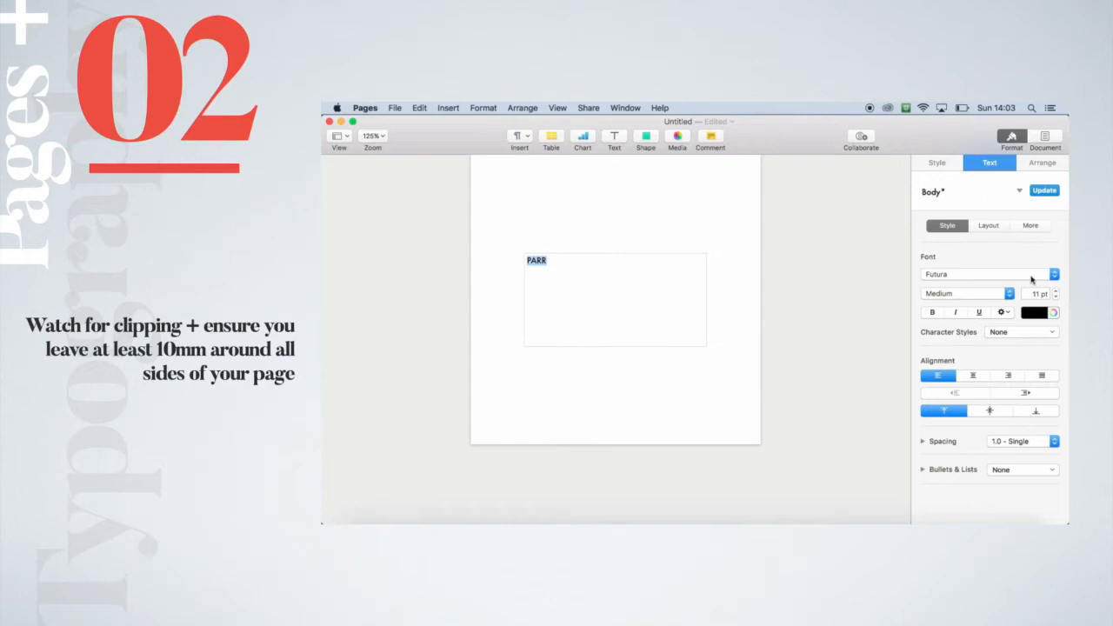
left_click(1055, 293)
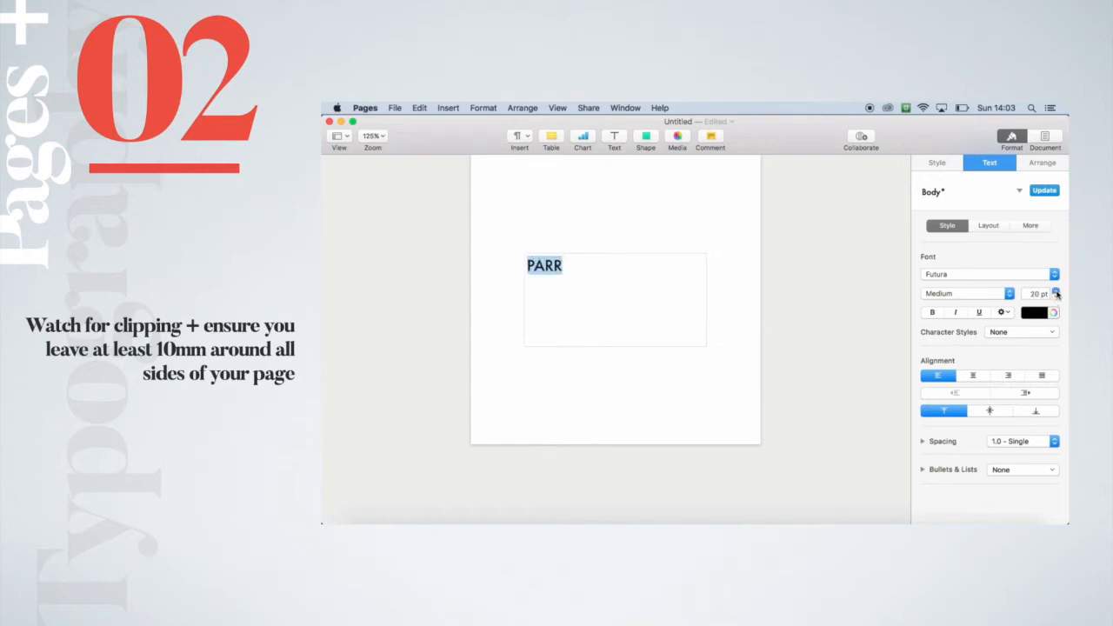
left_click(1056, 293)
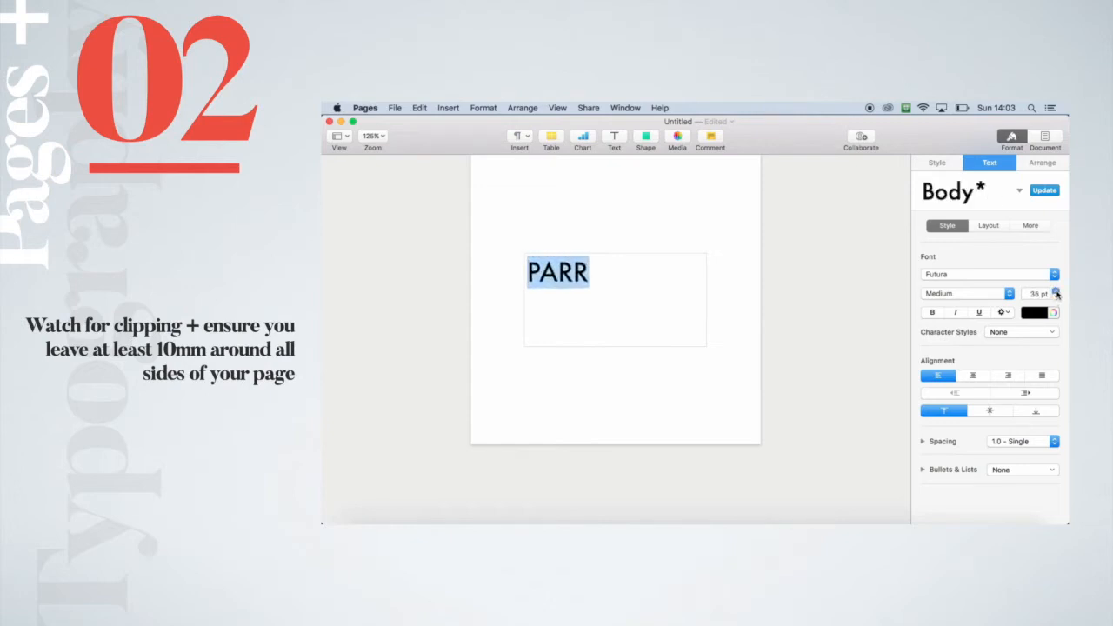
left_click(1055, 293)
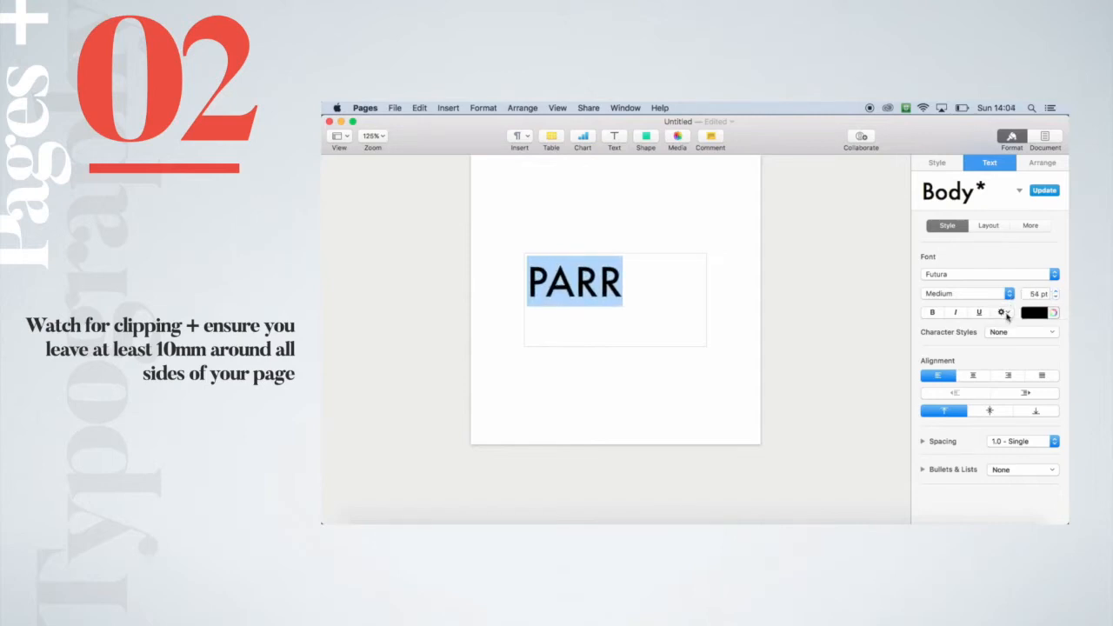
Step: Tighten the character spacing of "PARR" to -3%
left_click(1004, 313)
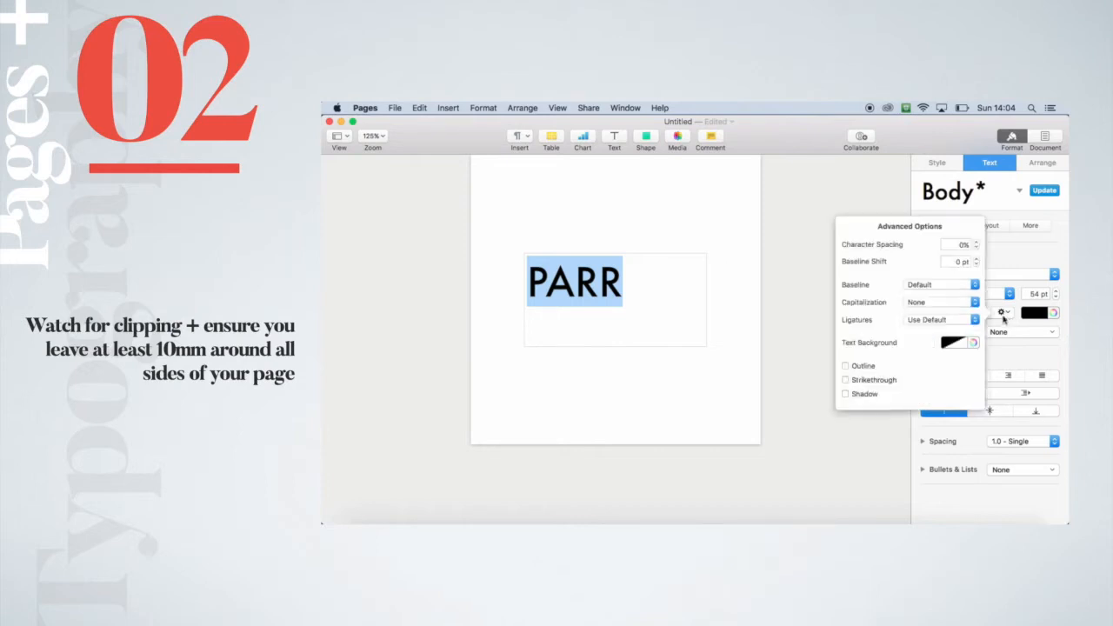
left_click(977, 247)
left_click(976, 248)
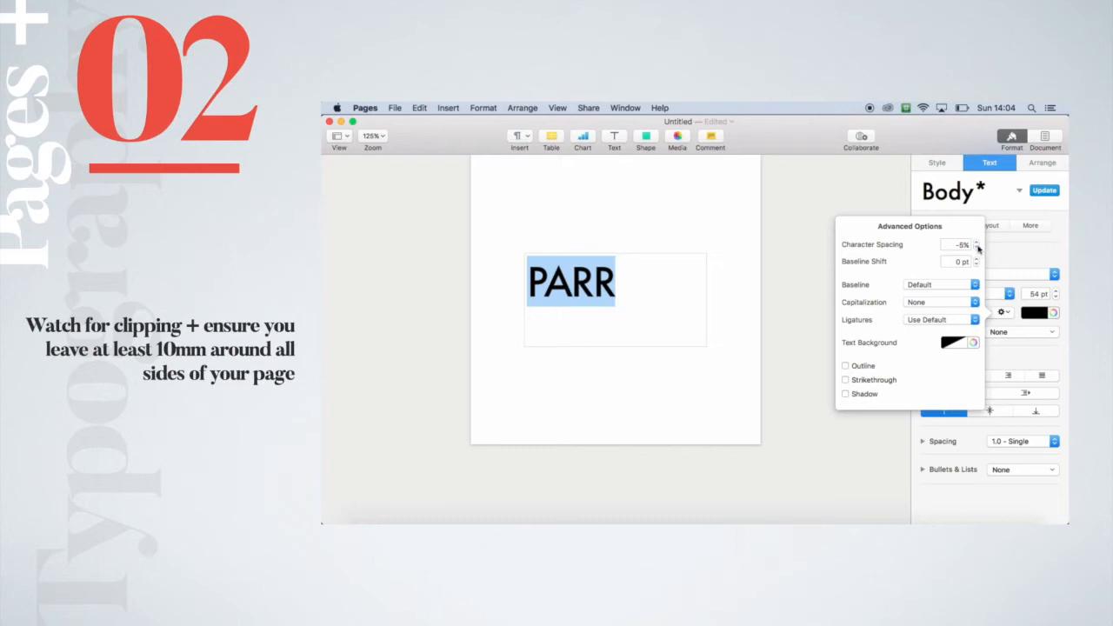
left_click(975, 242)
left_click(975, 242)
left_click(976, 255)
left_click(975, 255)
left_click(975, 255)
left_click(976, 255)
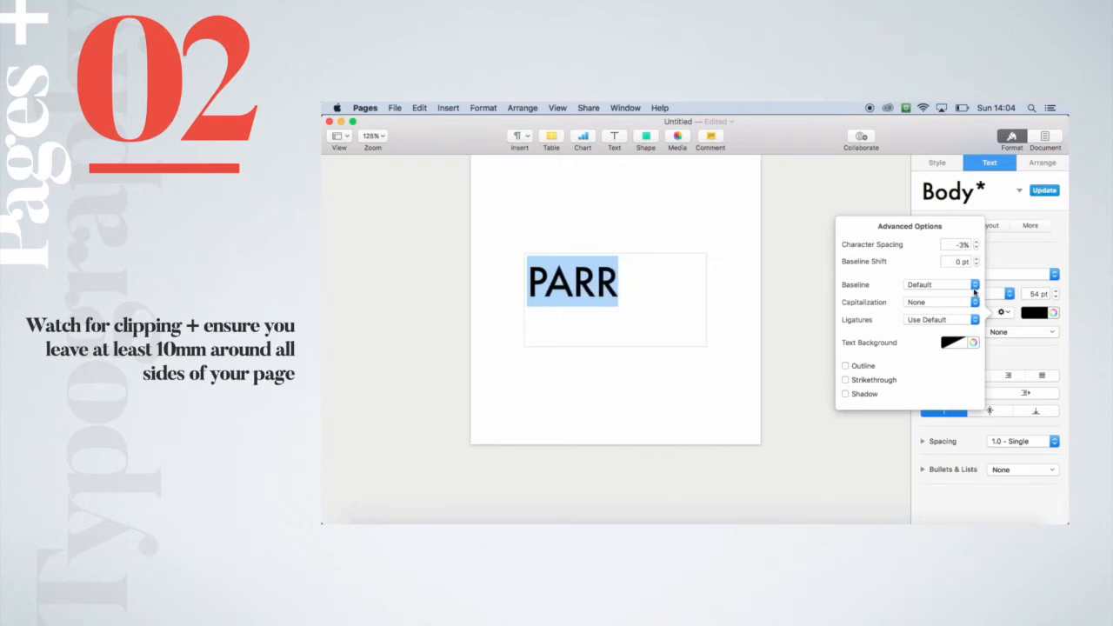
left_click(1038, 356)
Step: Right-align "PARR" in its text box and enlarge the font to 70 pt
left_click(1009, 377)
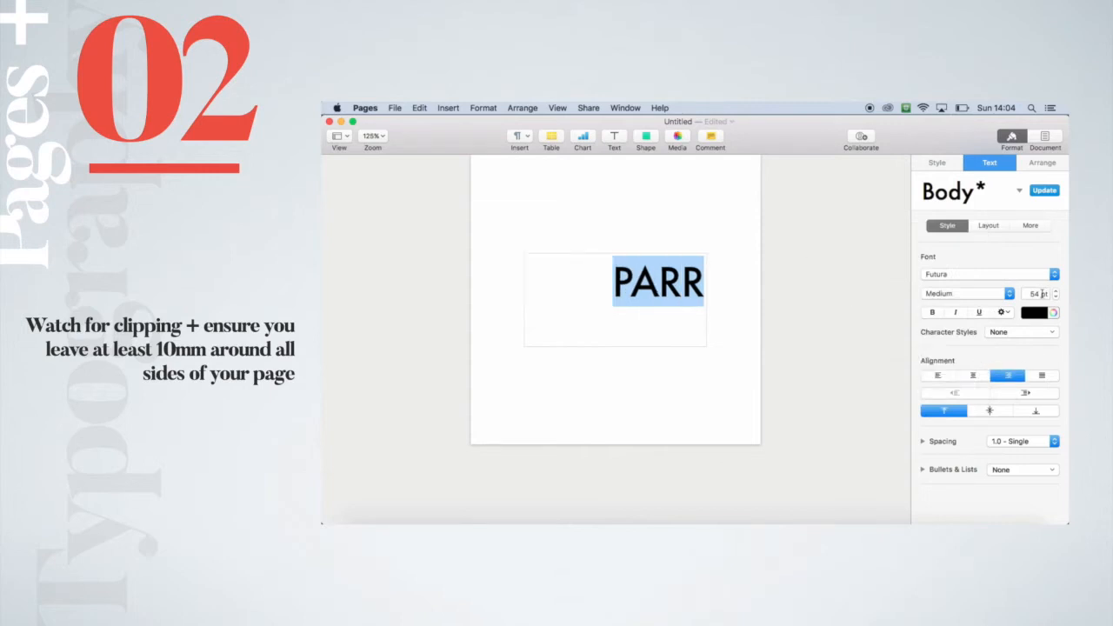
left_click(1055, 291)
left_click(1056, 291)
left_click(1055, 291)
left_click(1055, 291)
left_click(1056, 291)
left_click(1055, 292)
left_click(1055, 292)
left_click(1055, 292)
left_click(1056, 291)
left_click(1056, 291)
left_click(1055, 291)
left_click(1055, 291)
left_click(1055, 291)
left_click(1056, 292)
Step: Move the "PARR" text box close to the page's right edge and shrink it to about 7.6 by 3.9 cm
left_click(766, 274)
left_click_drag(701, 296, 744, 296)
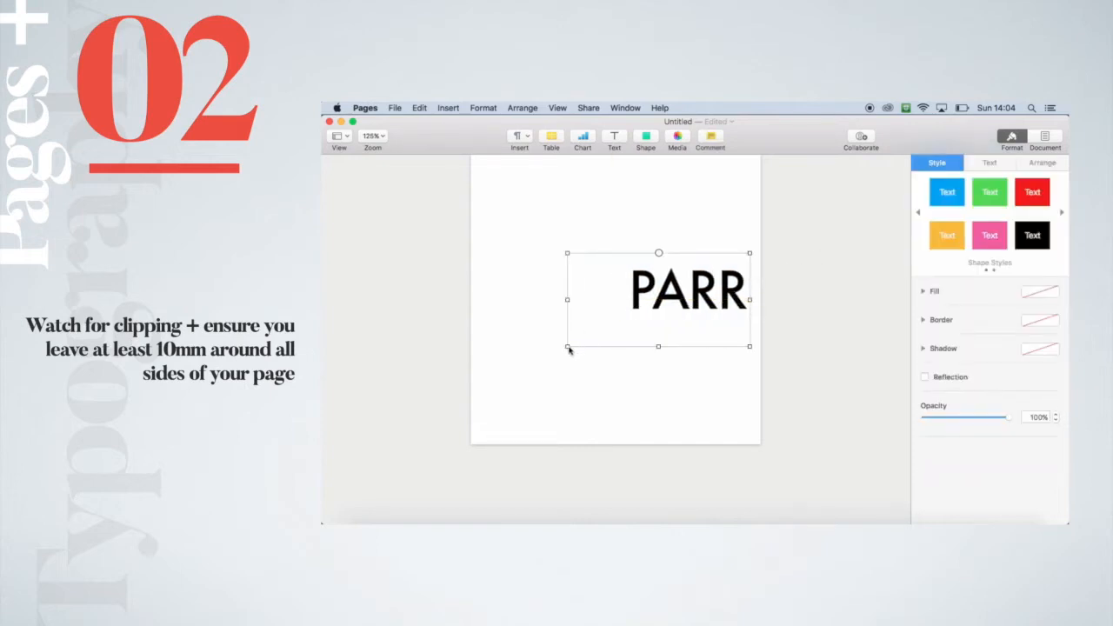
left_click(567, 348)
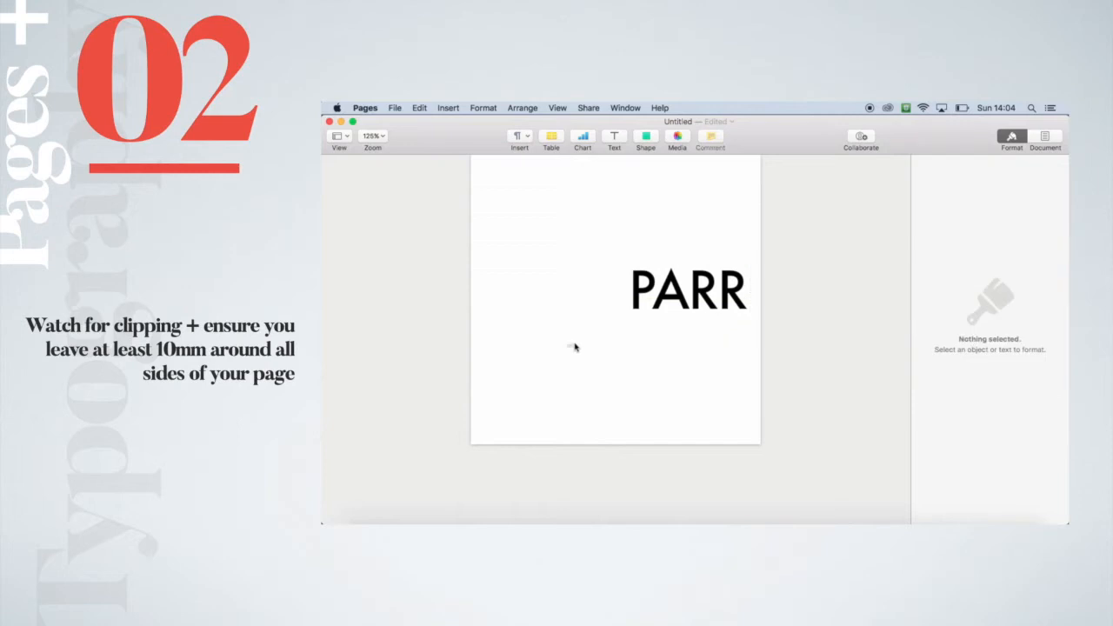
left_click(709, 302)
left_click(616, 327)
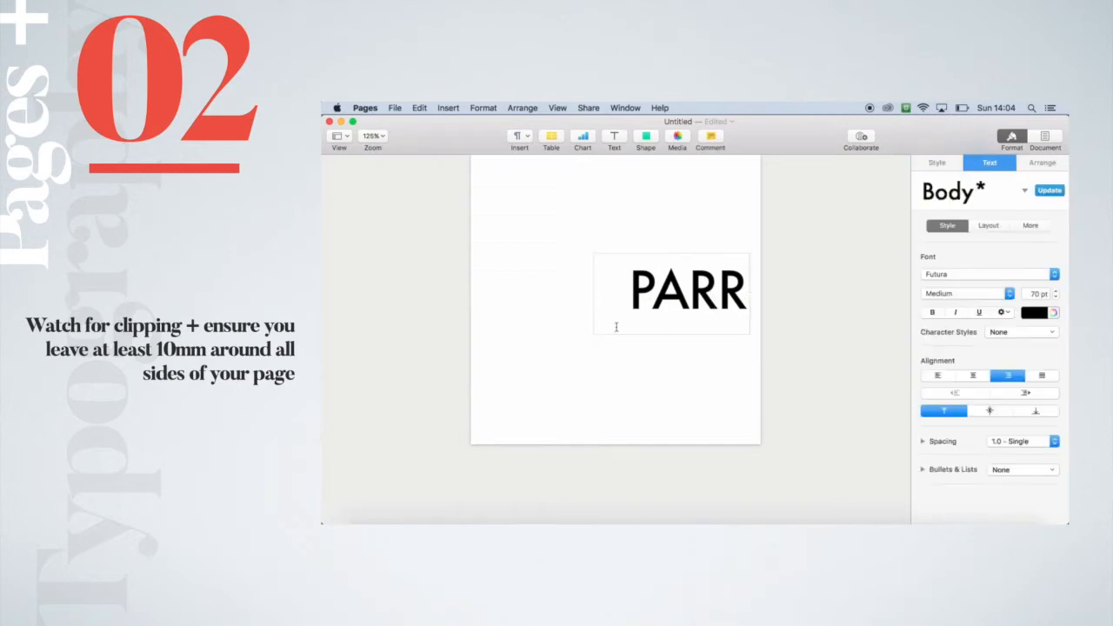
left_click(600, 353)
Step: Duplicate the "PARR" text box and place the copy below and left of the original, at about X 0.8 cm, Y 8.7 cm
left_click(666, 278)
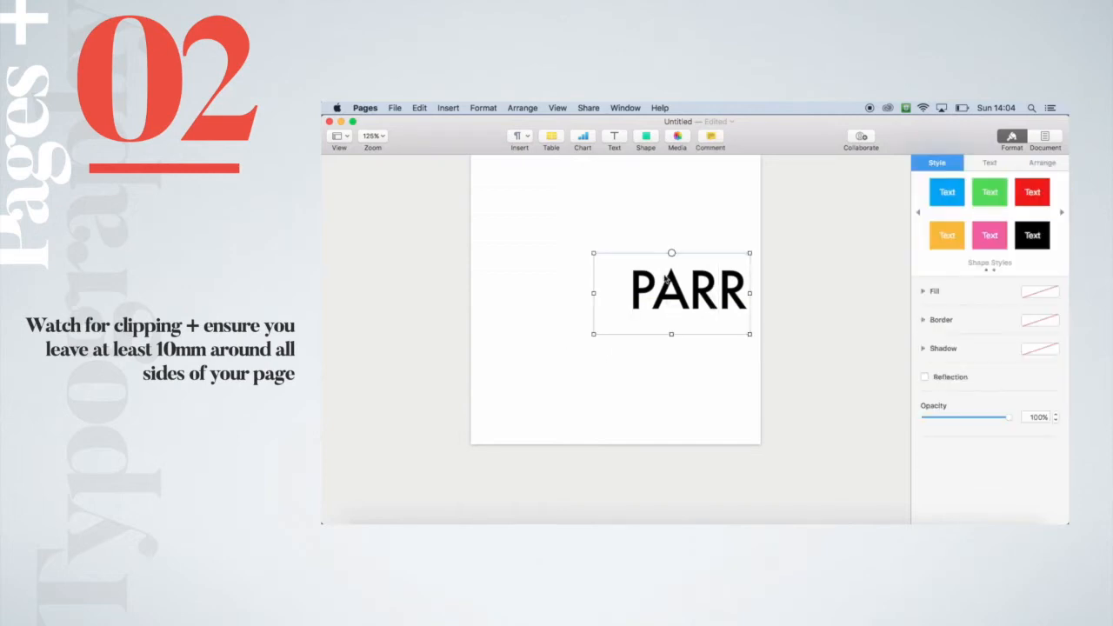
key("super+c")
key("super+v")
left_click_drag(691, 290, 654, 297)
left_click_drag(655, 362, 600, 377)
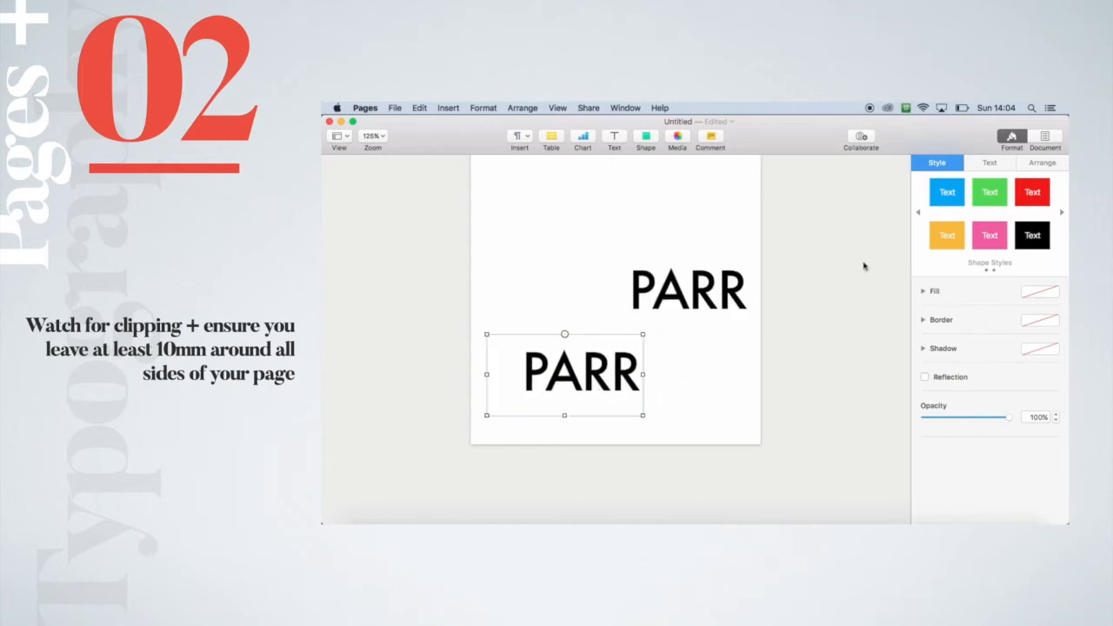
Step: Set the text wrap of the copied text box to None
left_click(1042, 163)
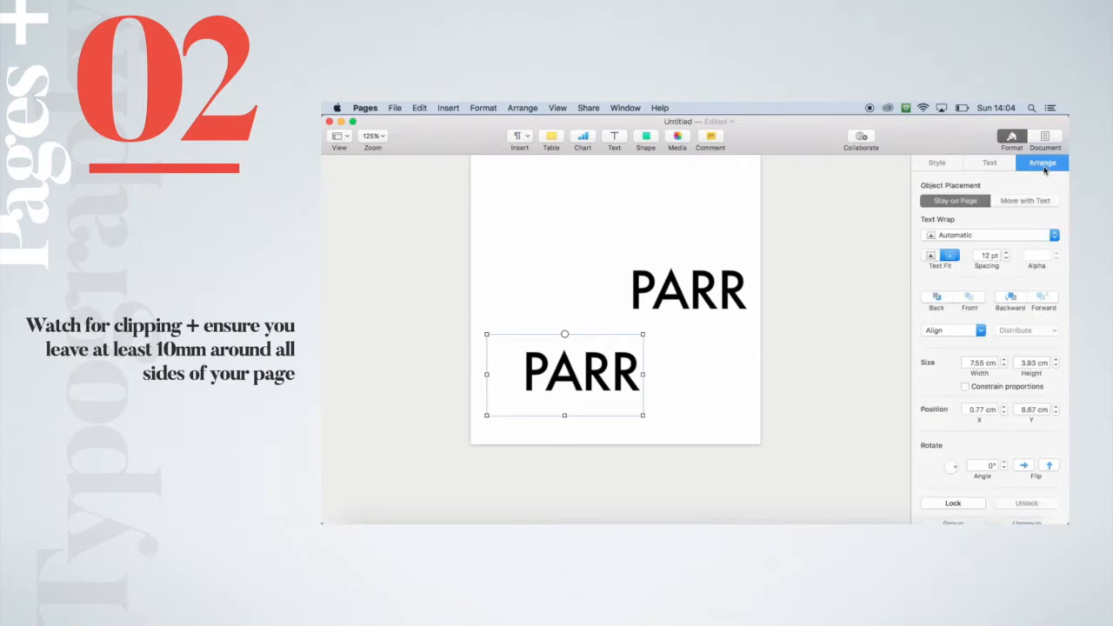
left_click(965, 240)
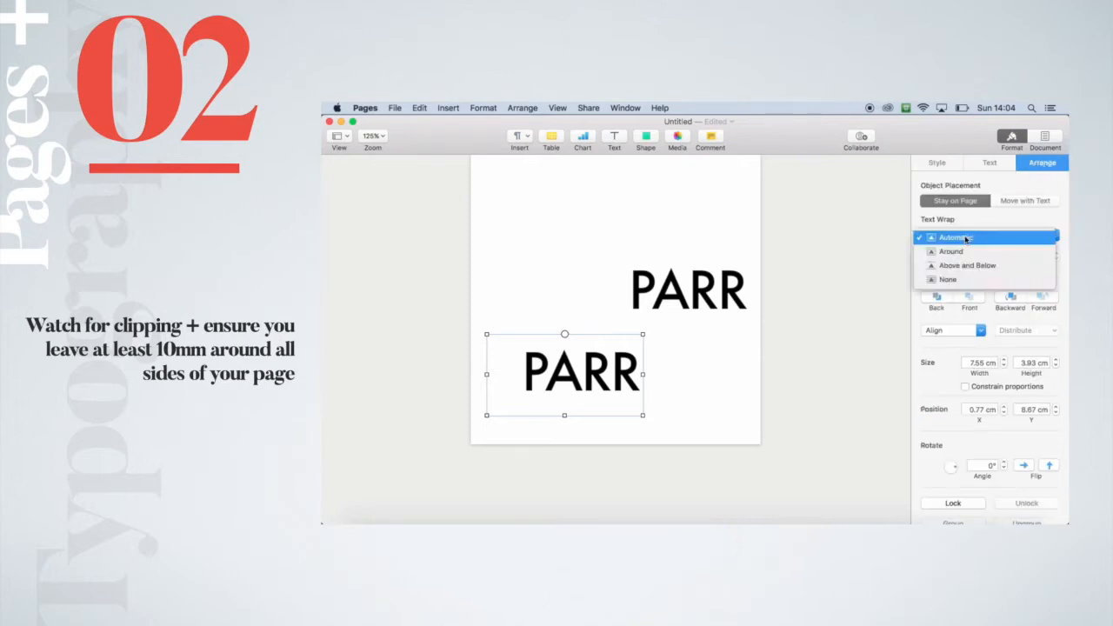
left_click(948, 279)
Step: Move the copy above the original, right edges aligned and boxes overlapping, and replace its text with "MARTIN"
left_click_drag(626, 358, 701, 261)
double_click(701, 259)
type("MARTI")
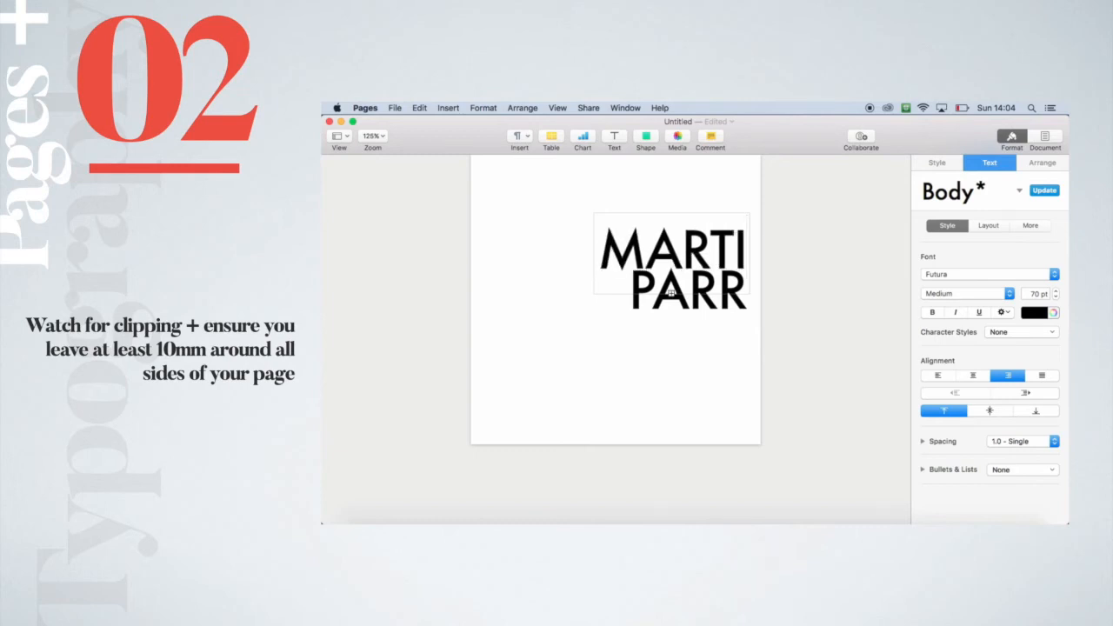
Step: Set the font size of "MARTIN" to 20 pt
double_click(696, 248)
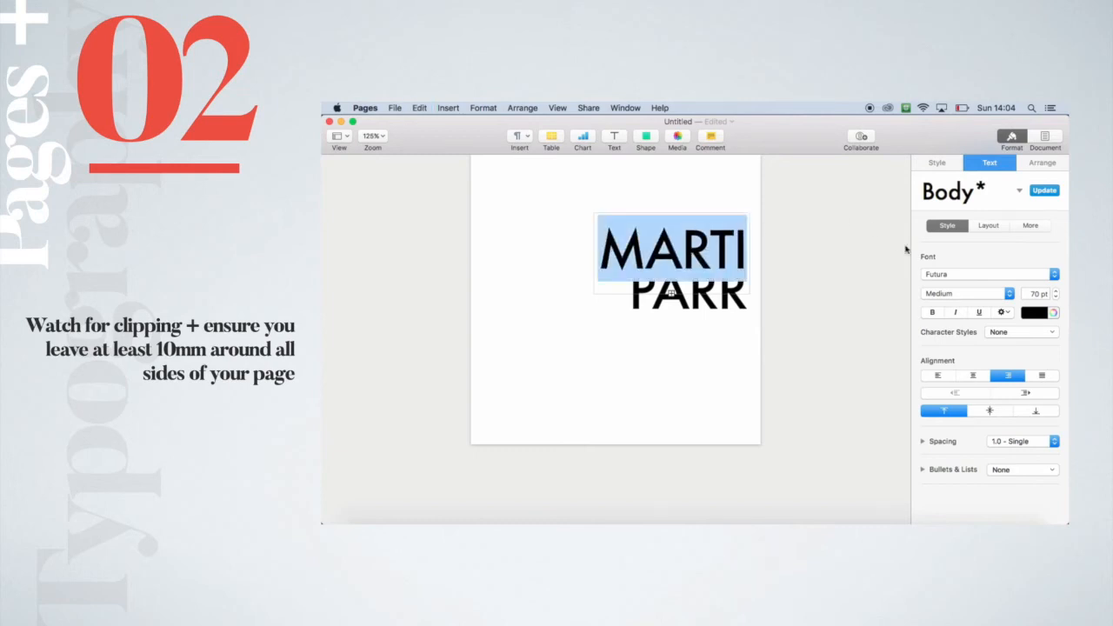
left_click(1033, 294)
type("20")
key("Return")
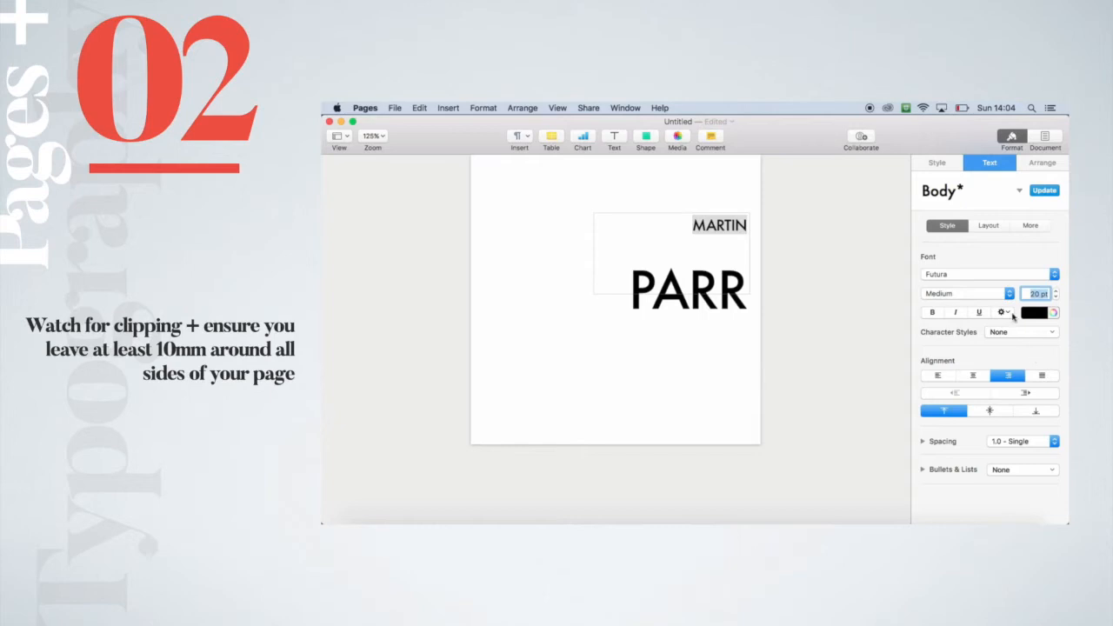
Step: Move the "MARTIN" text box down so it sits directly above "PARR", keeping its font size at 20 pt
left_click(741, 303)
left_click_drag(716, 226, 711, 259)
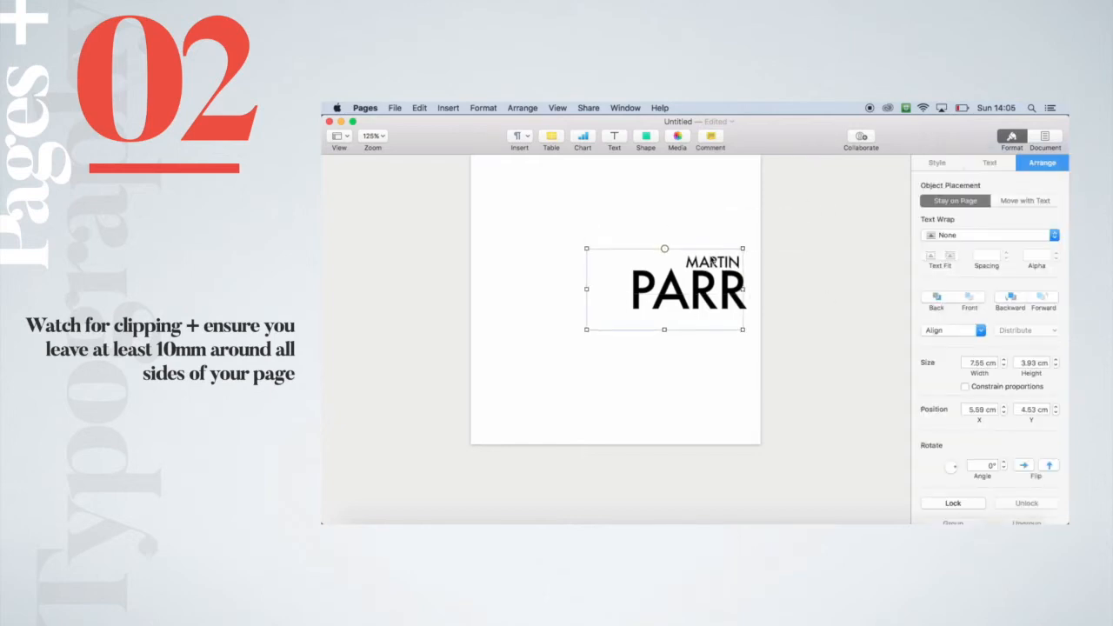
left_click(989, 162)
left_click(1055, 296)
left_click(1055, 300)
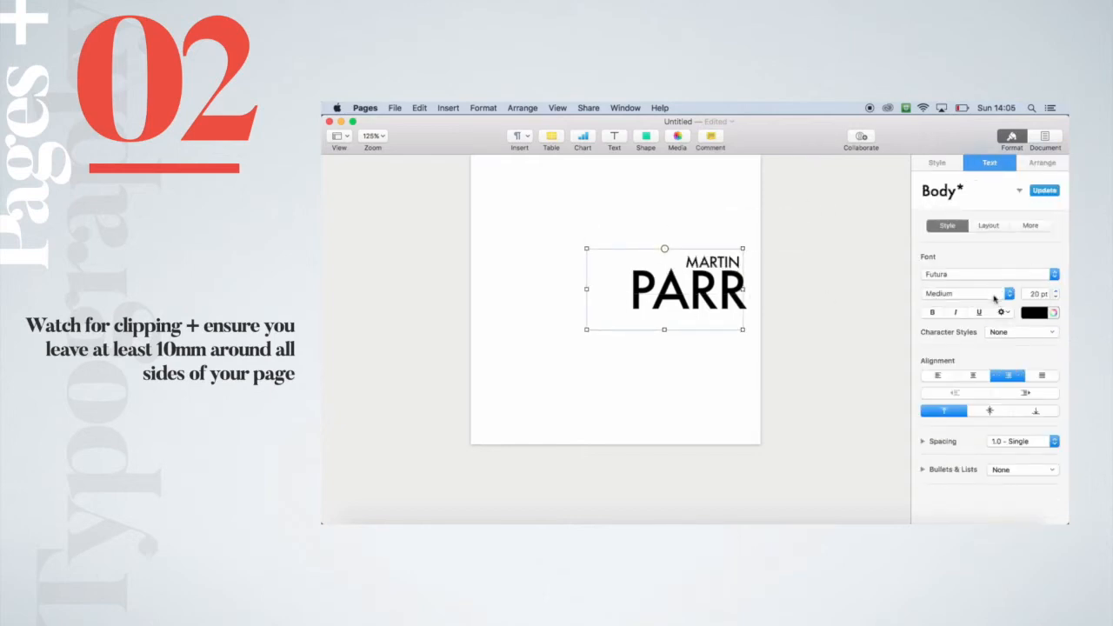
Step: Widen the character spacing of "MARTIN" until it spans the width of "PARR", and nudge it up slightly
left_click(1002, 311)
left_click(975, 242)
left_click(976, 243)
left_click(977, 243)
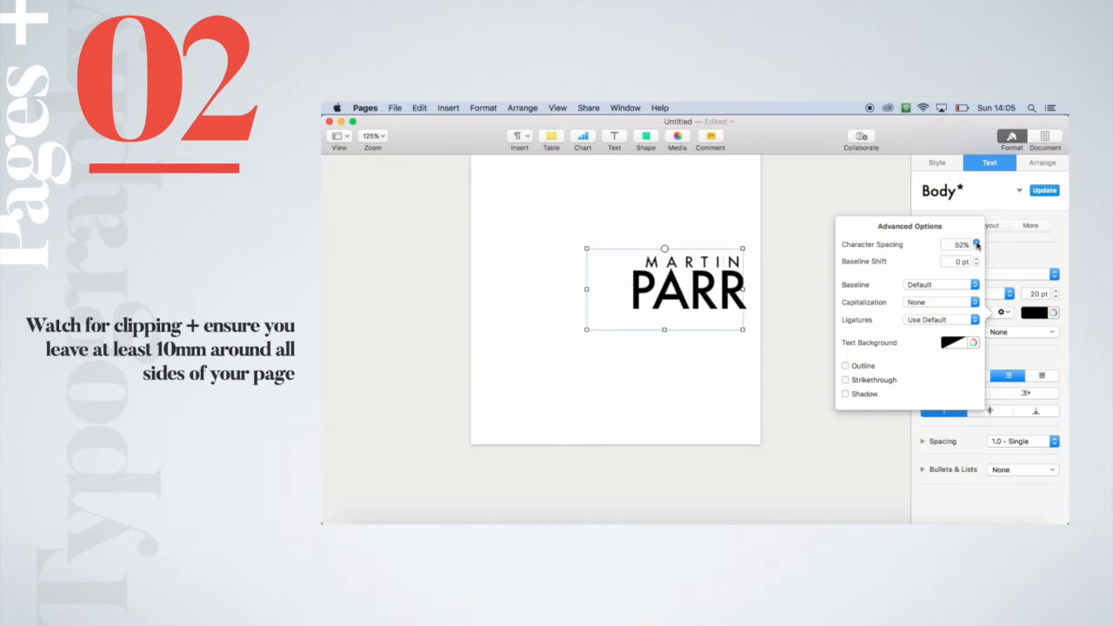
left_click(781, 253)
left_click(736, 261)
key("Up")
left_click(805, 269)
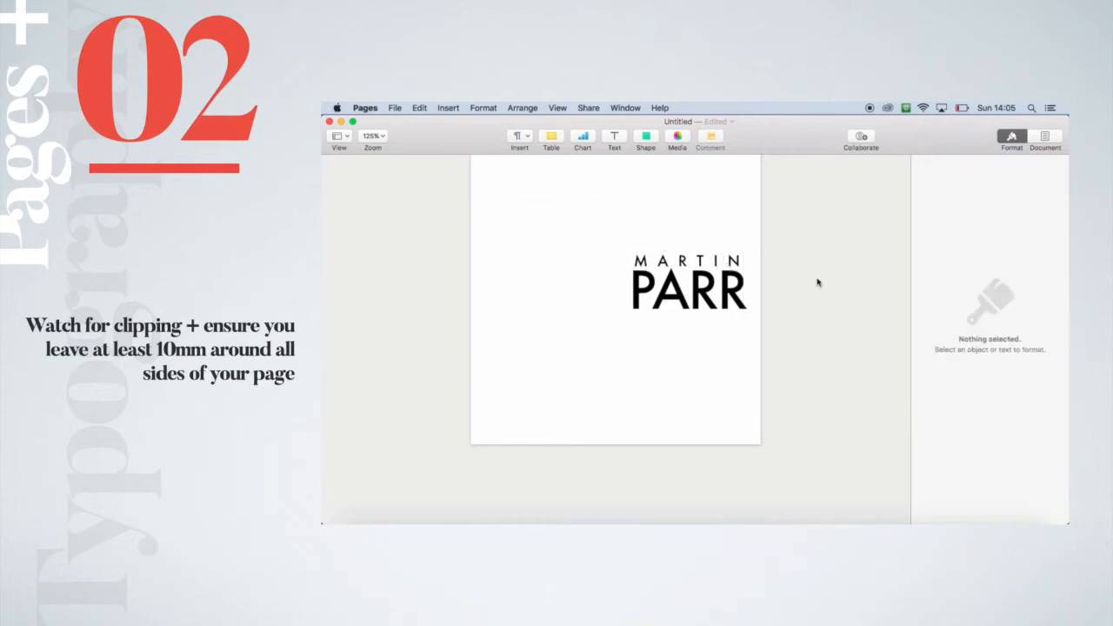
Step: Move "MARTIN" and "PARR" together into the lower-right corner of the page, leaving a small margin to both page edges
left_click_drag(715, 303, 723, 419)
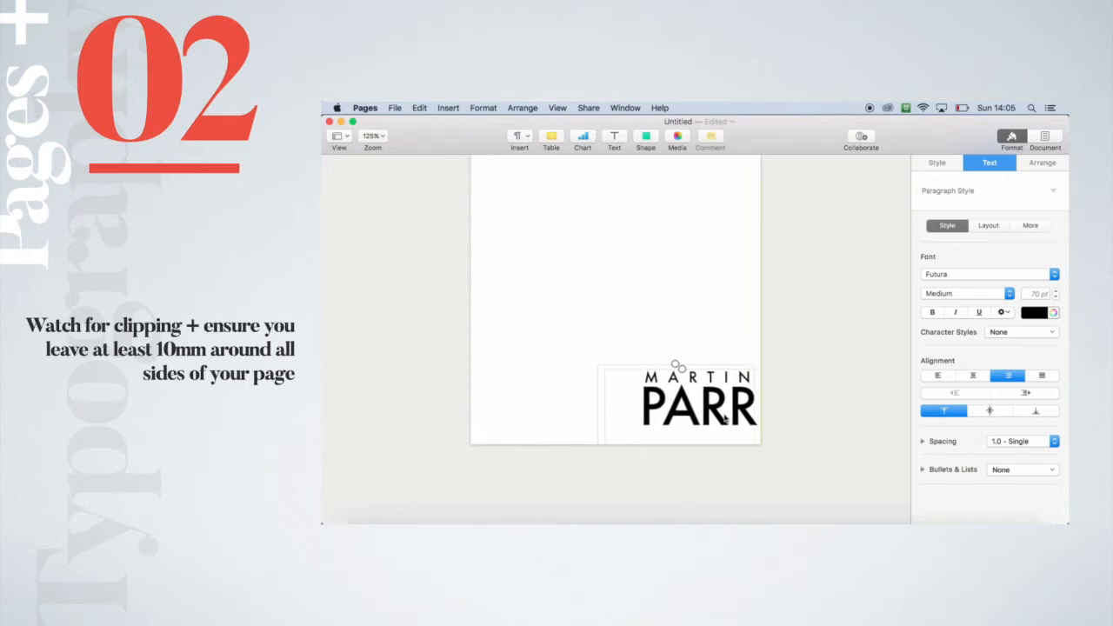
left_click(836, 369)
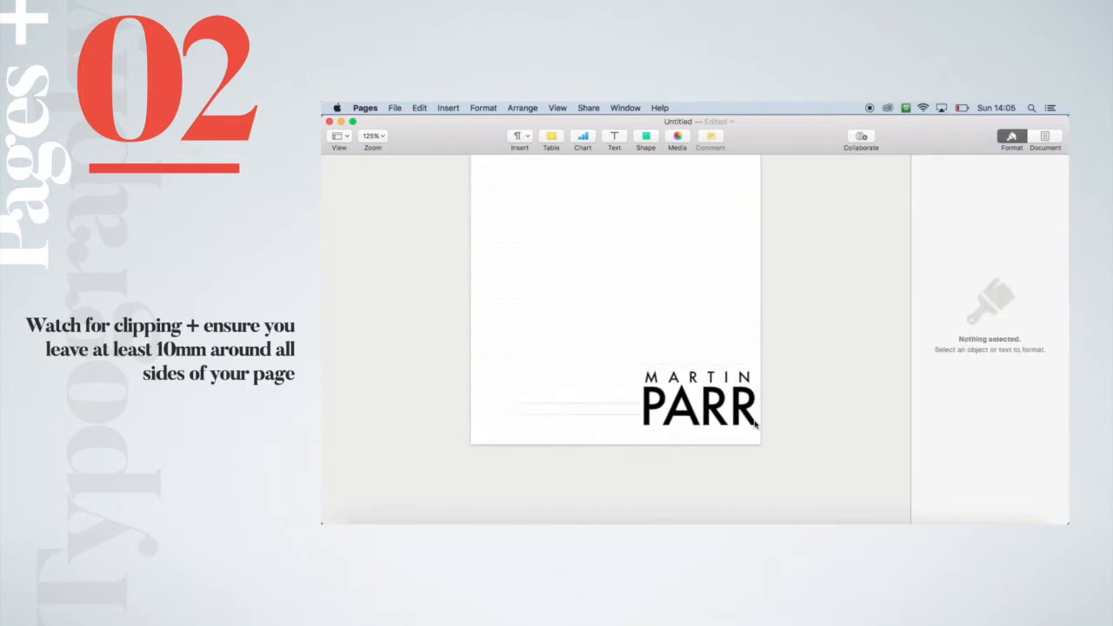
left_click_drag(683, 325, 721, 432)
key("shift+Up")
key("shift+Up")
key("shift+Left")
key("shift+Down")
key("Down")
key("Down")
key("Down")
key("Down")
key("Down")
key("Down")
key("Down")
key("Down")
key("Left")
key("Left")
key("Left")
key("Left")
key("Left")
key("Down")
key("Down")
left_click(816, 399)
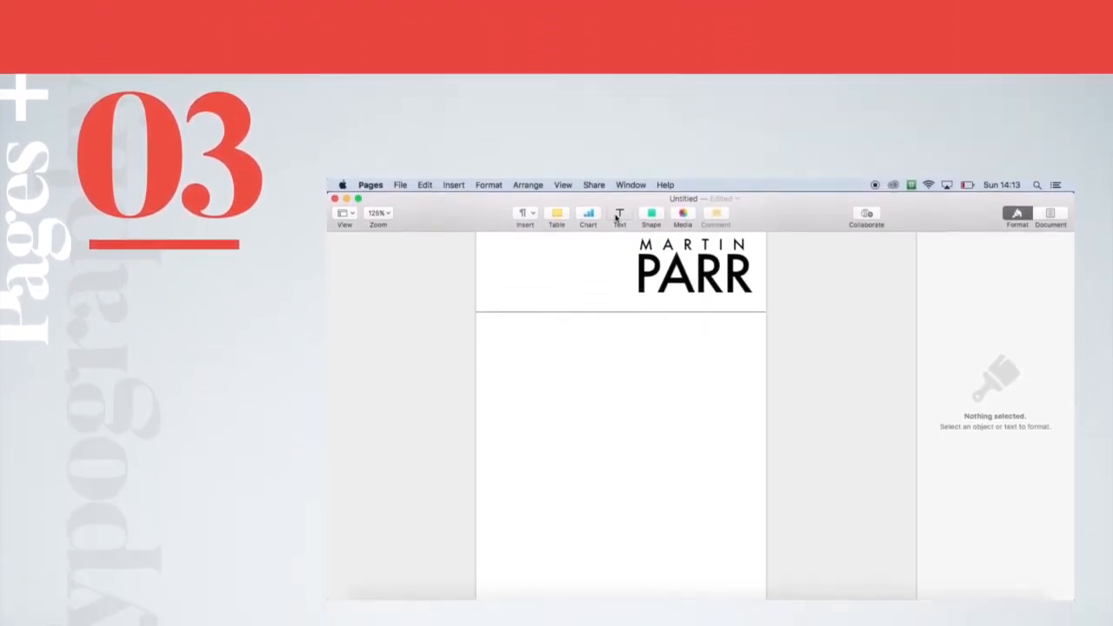
Step: Insert a text box on the page below the title page and paste the Lorem ipsum paragraph into it
left_click(618, 353)
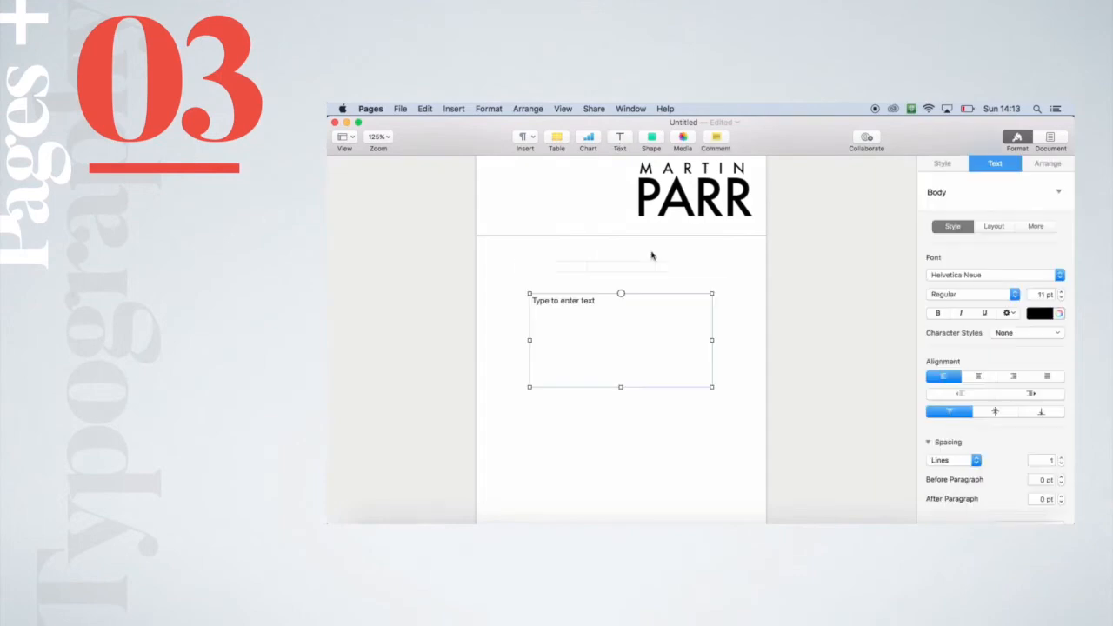
left_click(587, 304)
key("super+v")
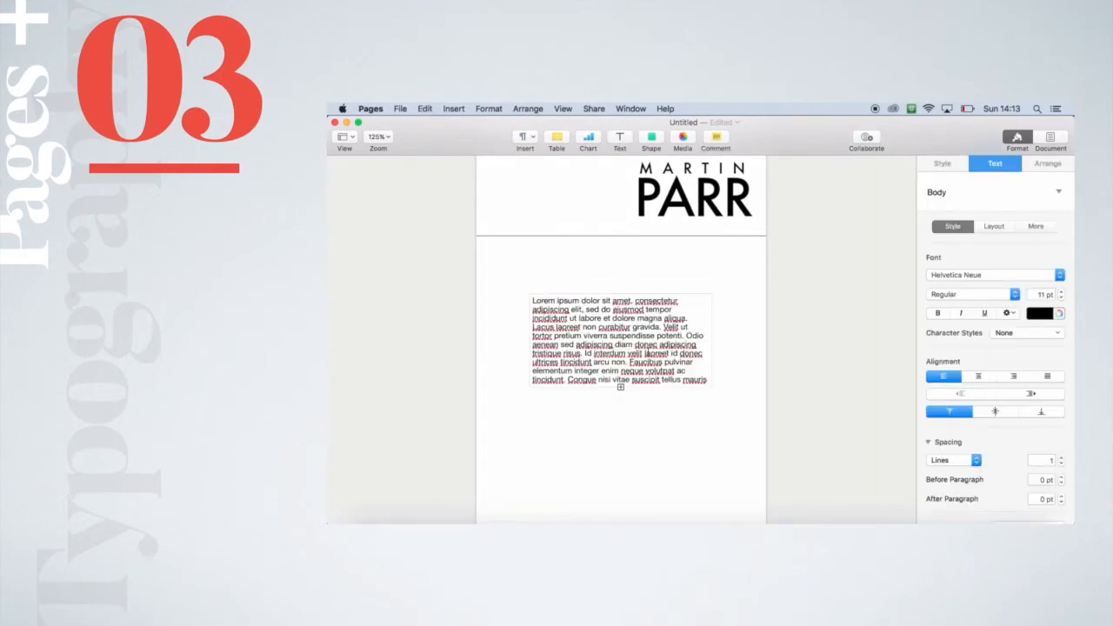
Step: Set all of the pasted Lorem ipsum text to Futura Medium at 9 pt
key("super+a")
left_click(967, 276)
scroll(957, 226, "up", 1)
left_click(944, 206)
Step: Move the paragraph's text box up and left and resize it to about 7.5 cm wide by 10.9 cm high
left_click(693, 426)
left_click_drag(653, 348, 626, 330)
left_click_drag(684, 370, 658, 502)
Step: Justify the whole Lorem ipsum paragraph and set its line spacing to 1.3
left_click(639, 446)
left_click_drag(639, 446, 505, 282)
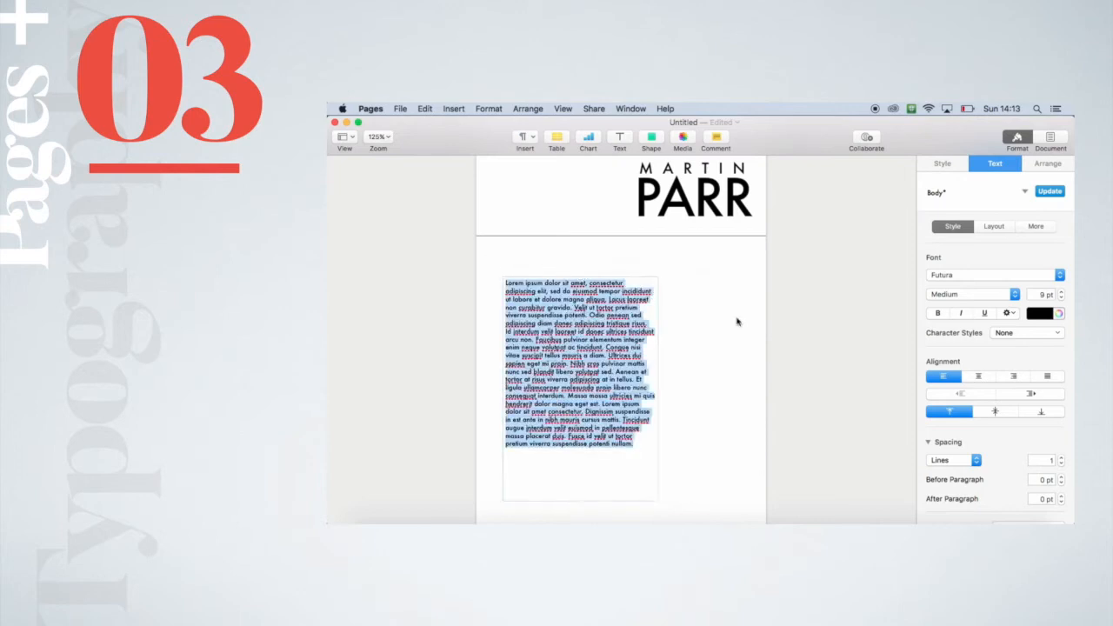
left_click(1049, 377)
left_click(1061, 292)
left_click(1061, 298)
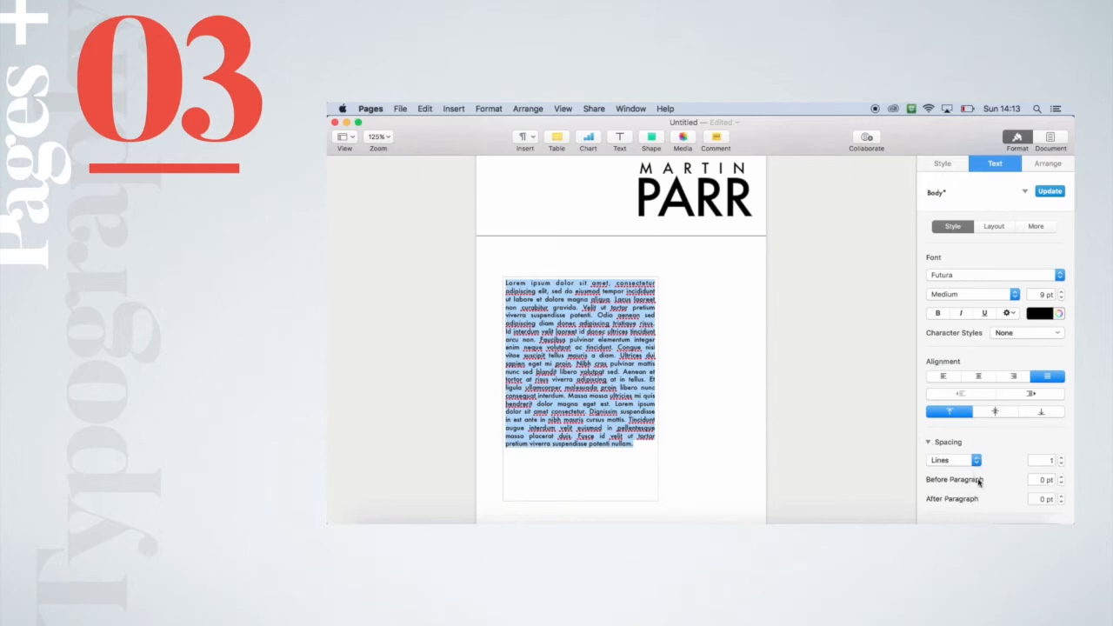
left_click(1061, 460)
left_click(1060, 460)
left_click(1061, 460)
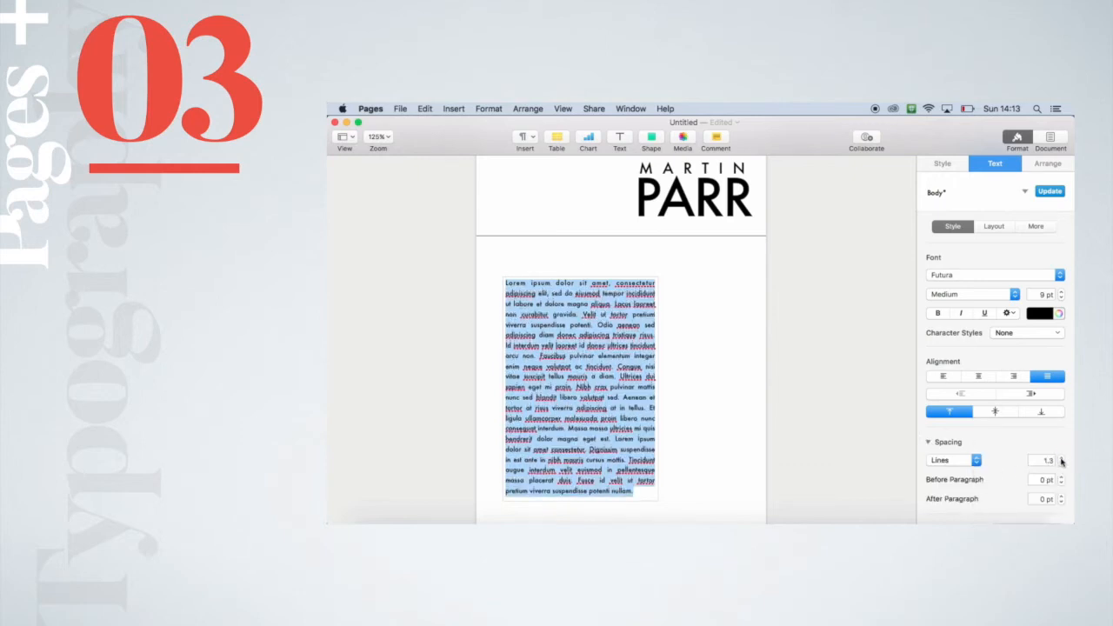
left_click(719, 364)
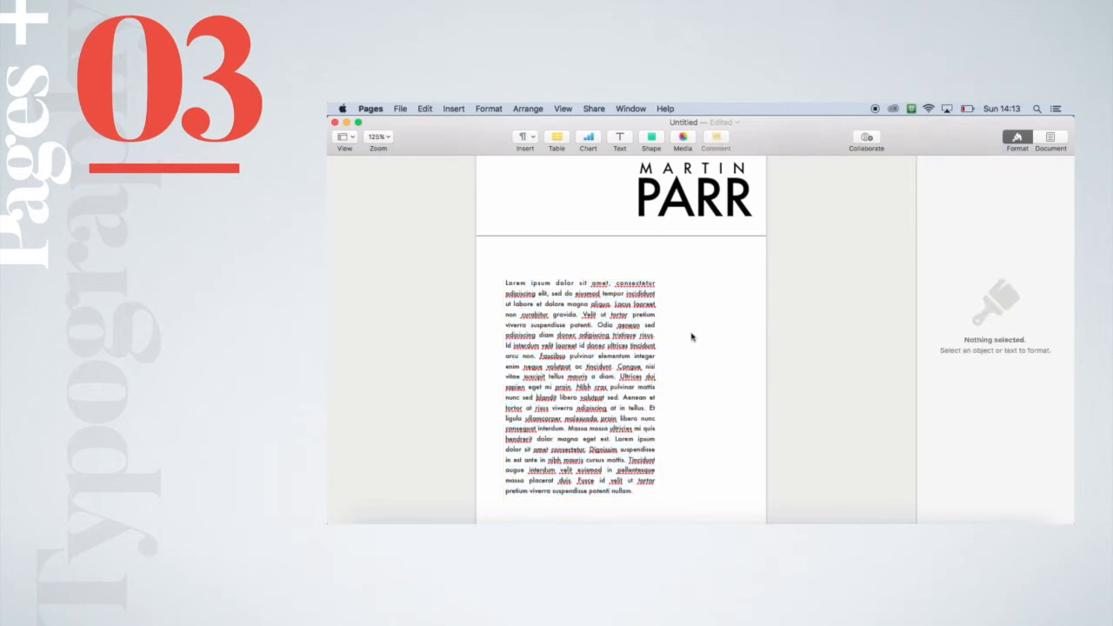
Step: Insert another text box with its text wrap set to None and place it to the right of the paragraph
left_click(619, 139)
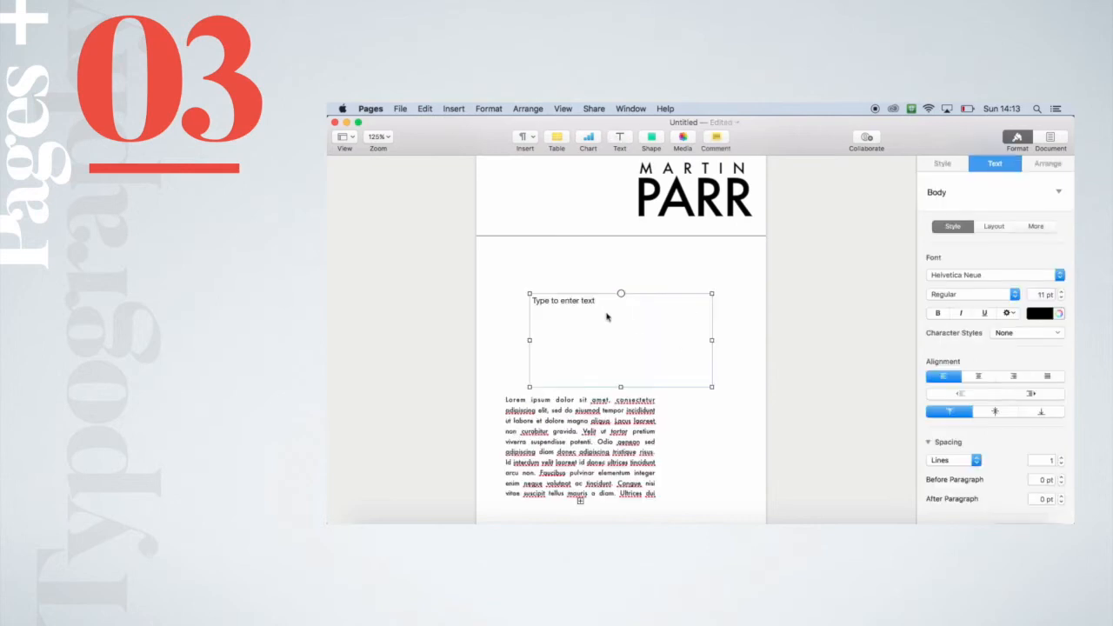
left_click(1040, 165)
left_click(999, 235)
left_click(999, 278)
left_click_drag(633, 295, 723, 371)
Step: Enter "THE LAST RESORT" in the new text box
left_click(723, 371)
type("THE")
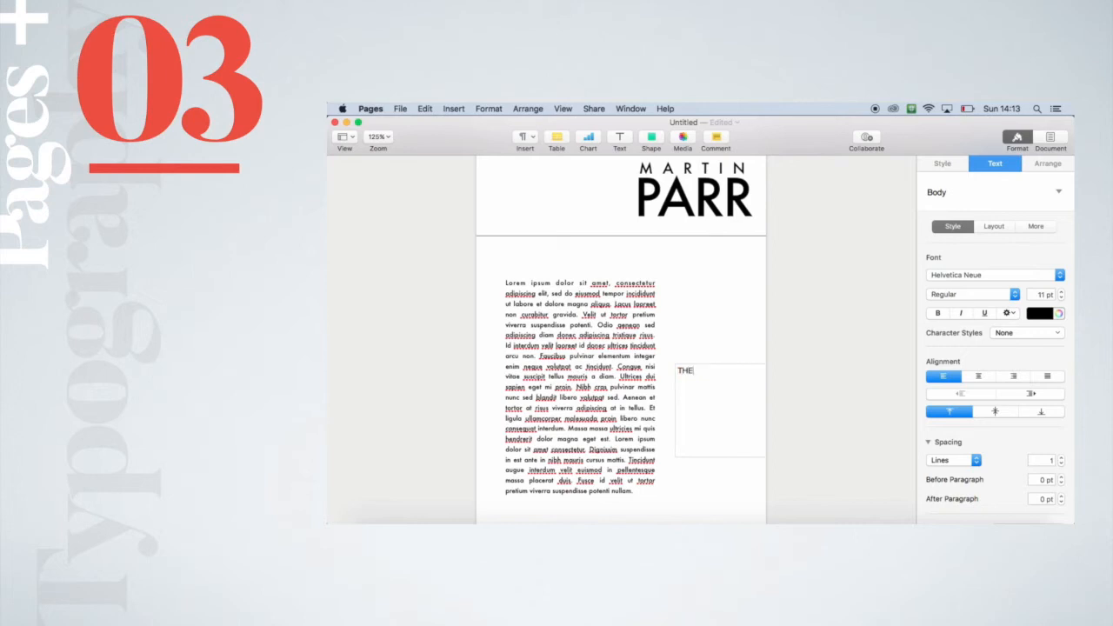
type(" LAST RESORT")
Step: Change the font of "THE LAST RESORT" to Futura
key("super+a")
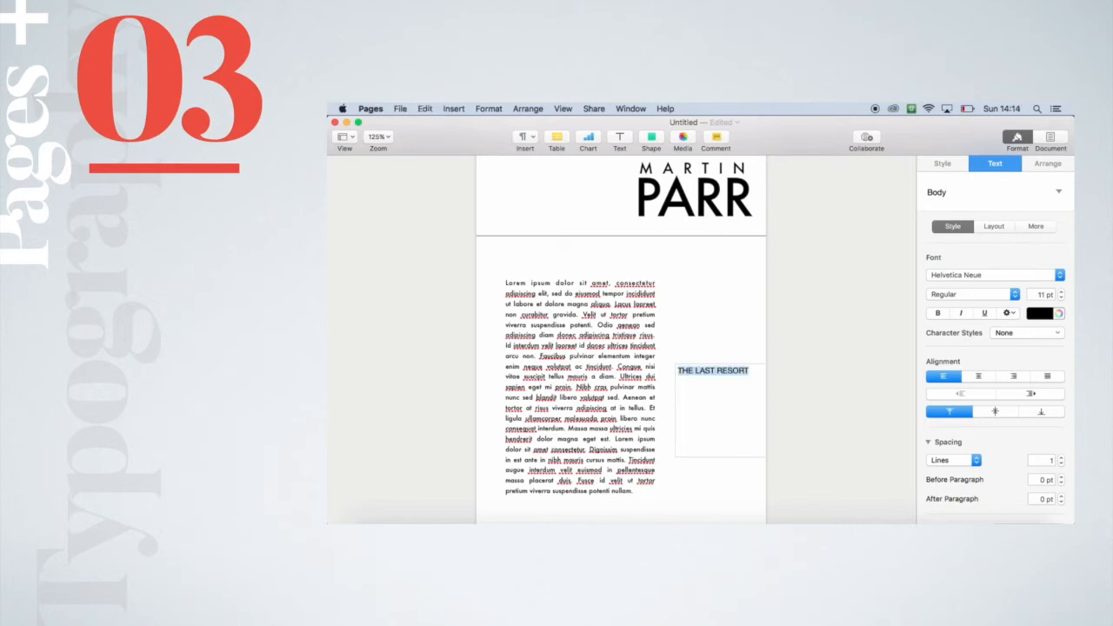
left_click(976, 299)
left_click(979, 275)
left_click(979, 274)
scroll(979, 275, "up", 10)
left_click(940, 118)
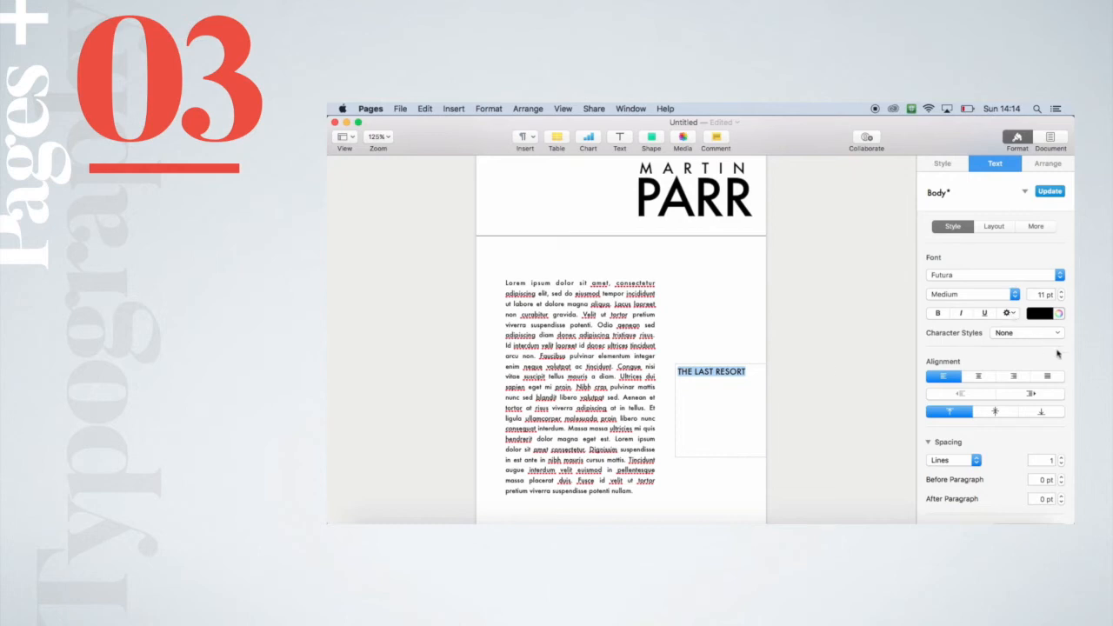
Step: Widen the character spacing of "THE LAST RESORT" and break the line before "RESORT"
left_click(1009, 313)
left_click(981, 244)
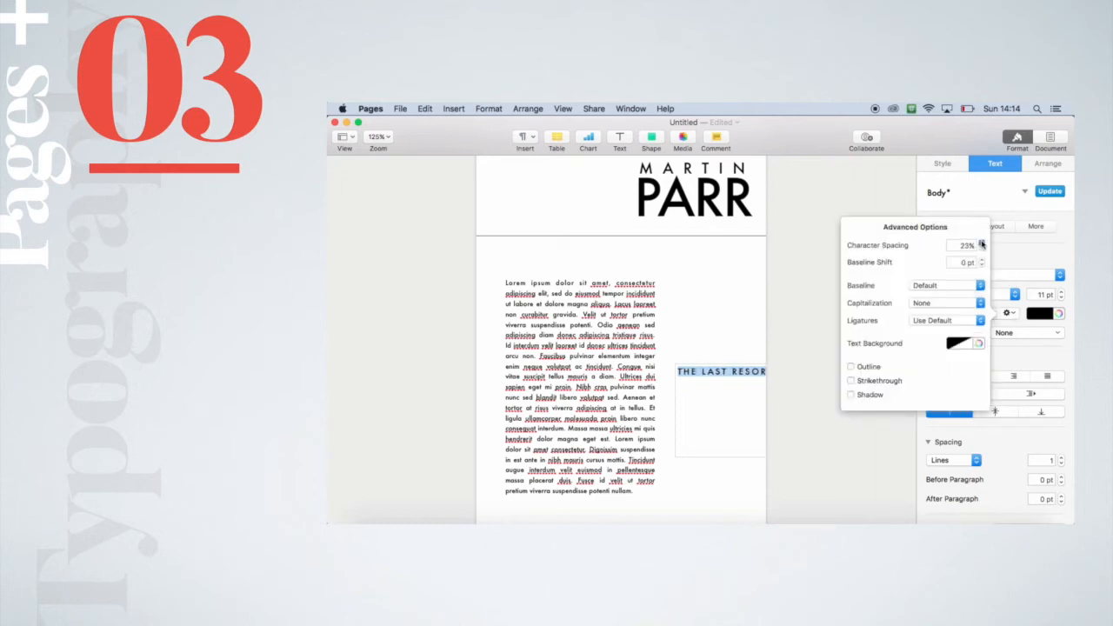
left_click(741, 372)
key("Return")
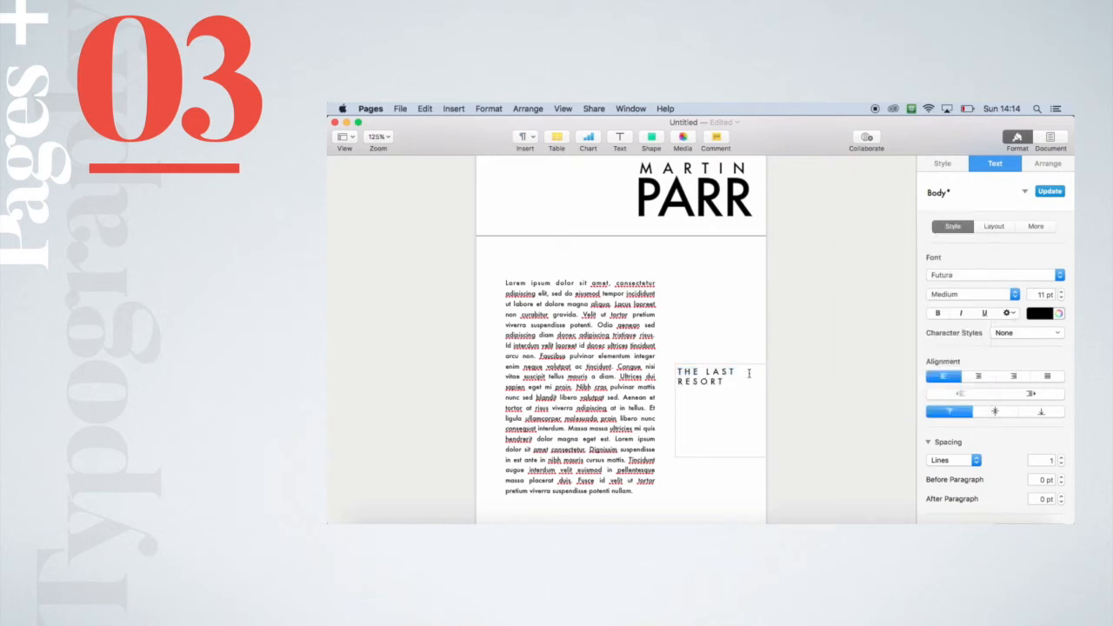
Step: Right-align "THE LAST RESORT" and move its text box to the lower-right corner of the page beside the paragraph
left_click_drag(752, 362, 646, 363)
left_click(1014, 377)
left_click(753, 300)
left_click_drag(715, 389, 595, 390)
left_click_drag(551, 455, 745, 511)
left_click(794, 472)
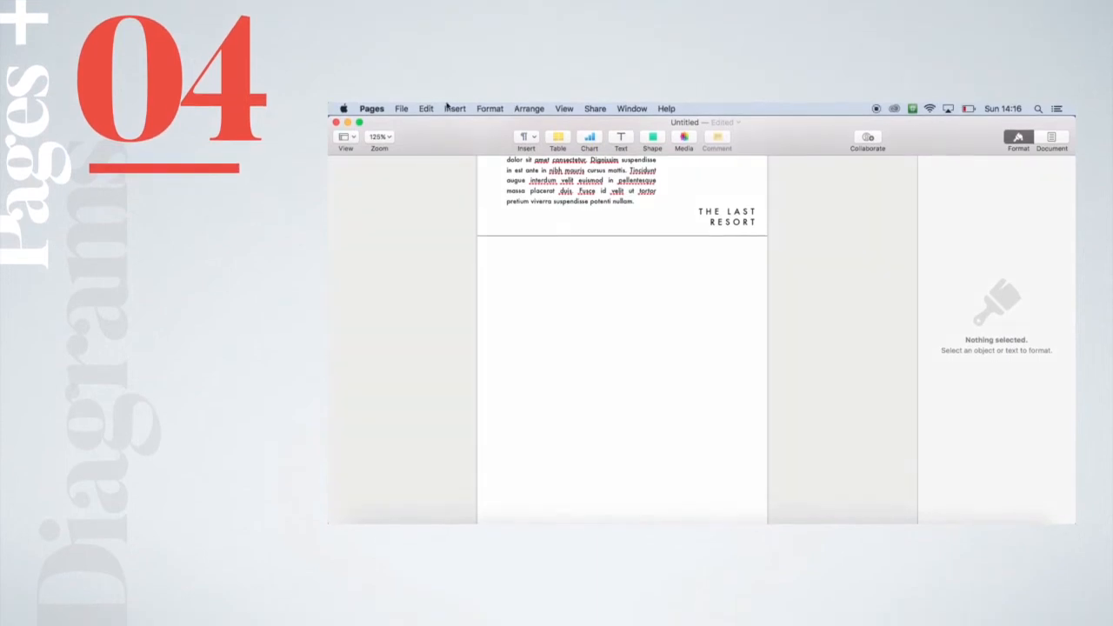
Step: Insert the photo from the Desktop folder onto the empty third page, placed at about X 2 cm, Y 2.9 cm
left_click(454, 108)
left_click(474, 363)
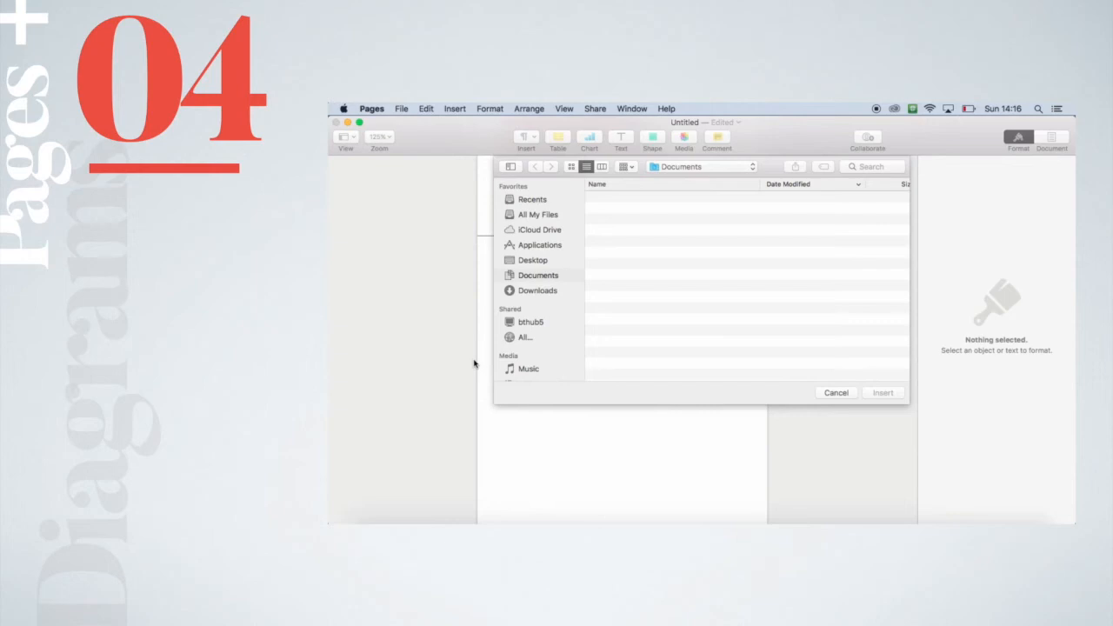
left_click(533, 261)
left_click(630, 255)
left_click(884, 393)
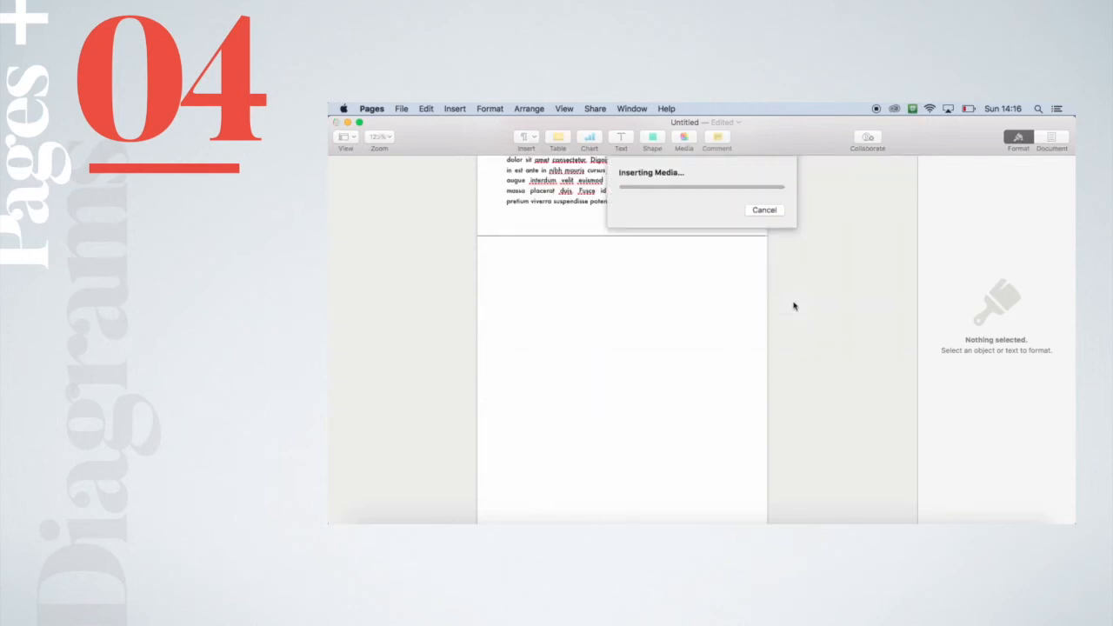
left_click_drag(689, 328, 690, 369)
Step: Examine the inserted photo's detail at 300% magnification and return the view to the full page
left_click(379, 137)
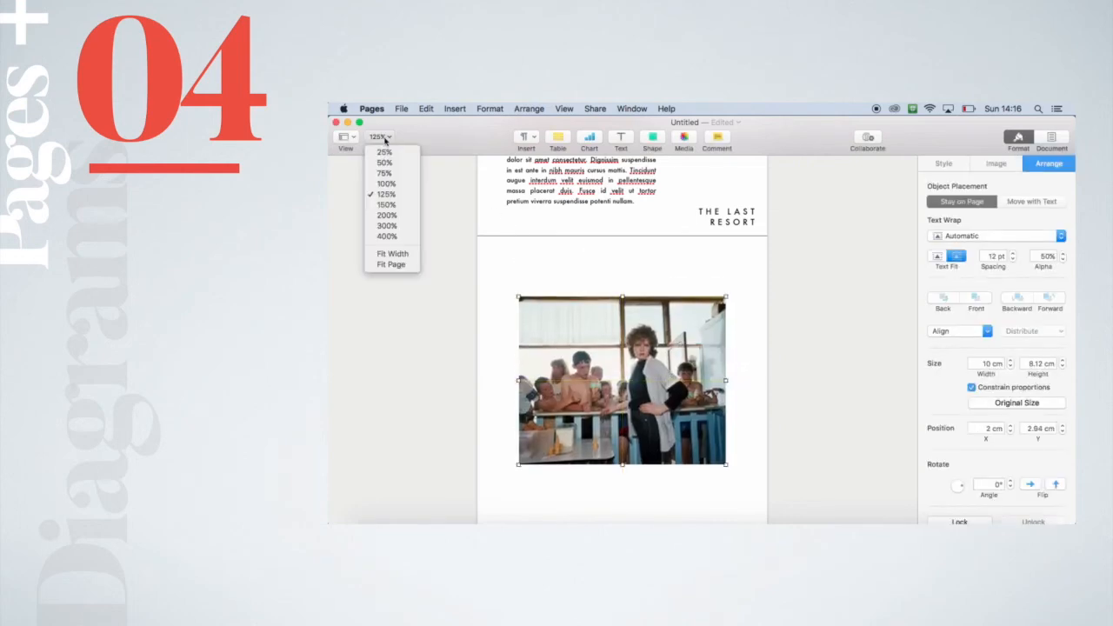
left_click(395, 227)
scroll(639, 304, "down", 3)
left_click(638, 385)
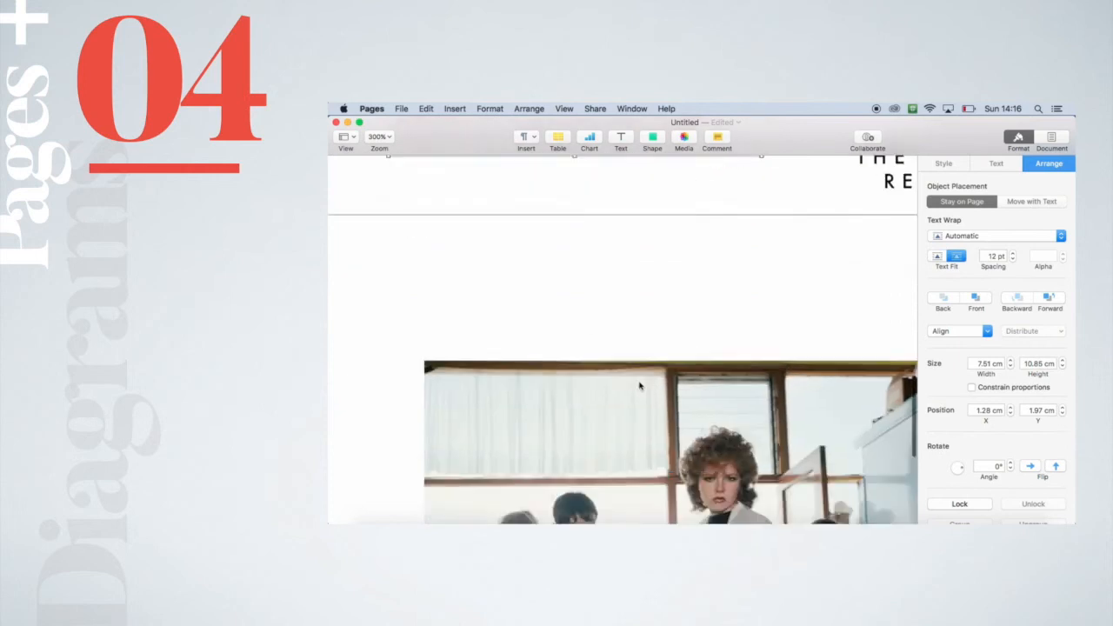
scroll(639, 385, "down", 4)
scroll(638, 385, "right", 1)
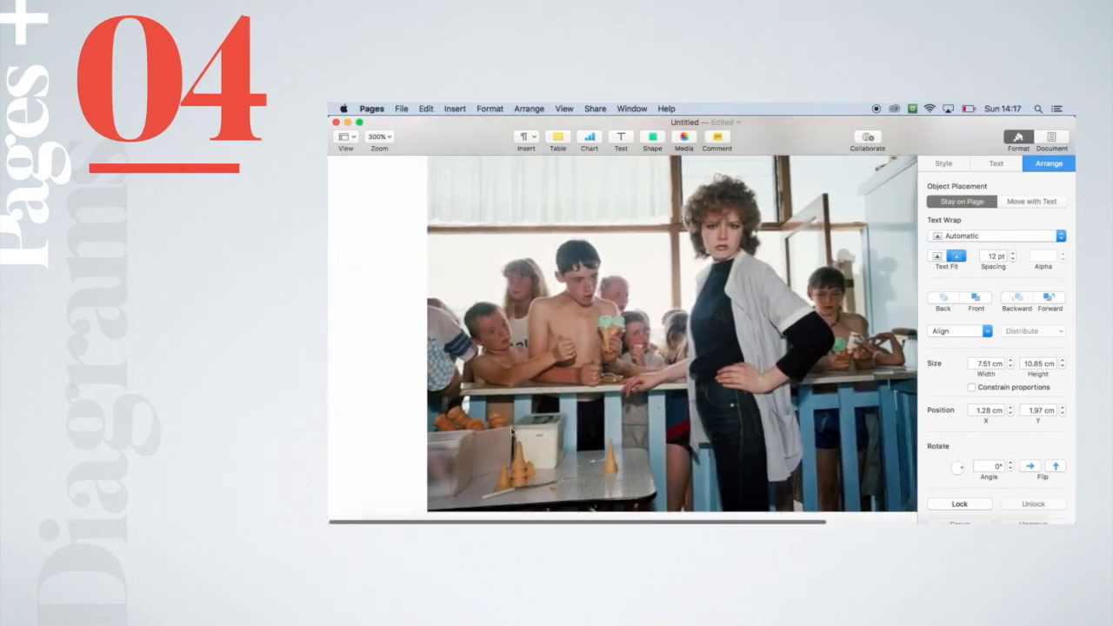
left_click(379, 136)
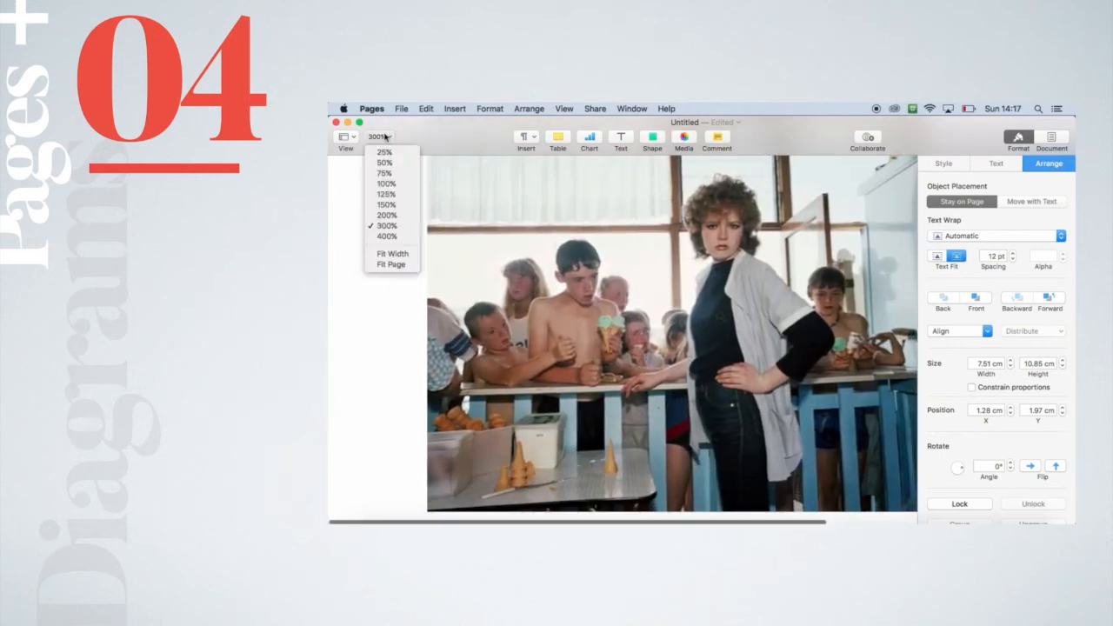
left_click(391, 263)
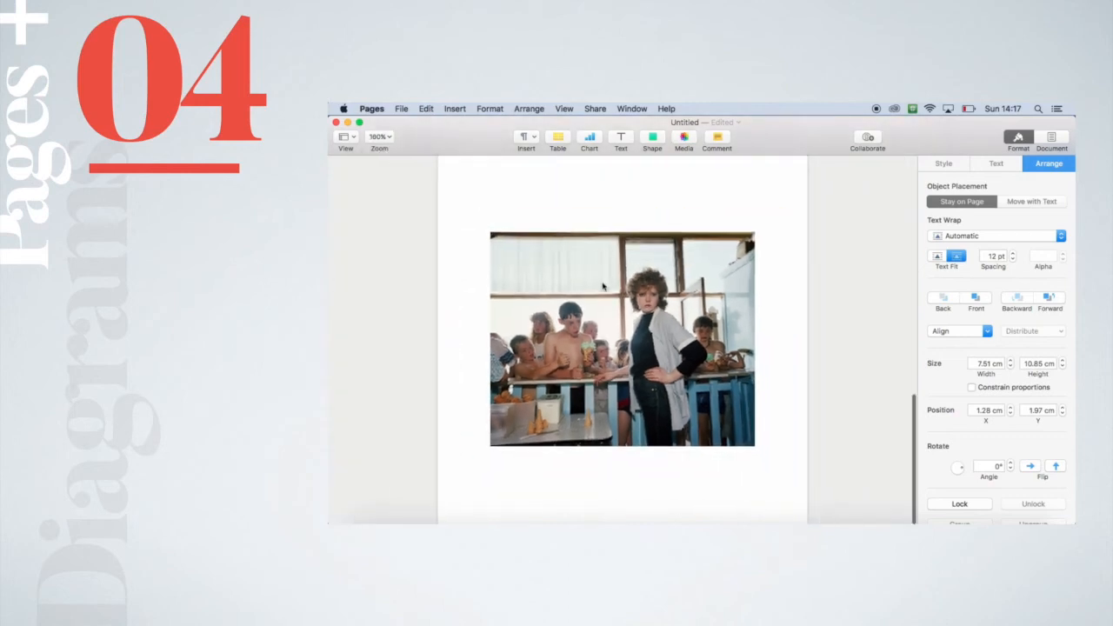
Step: Raise the photo to about Y 2.4 cm and add a 1.57 cm square shape below it at about X 4 cm, Y 11.09 cm
left_click_drag(617, 323, 617, 307)
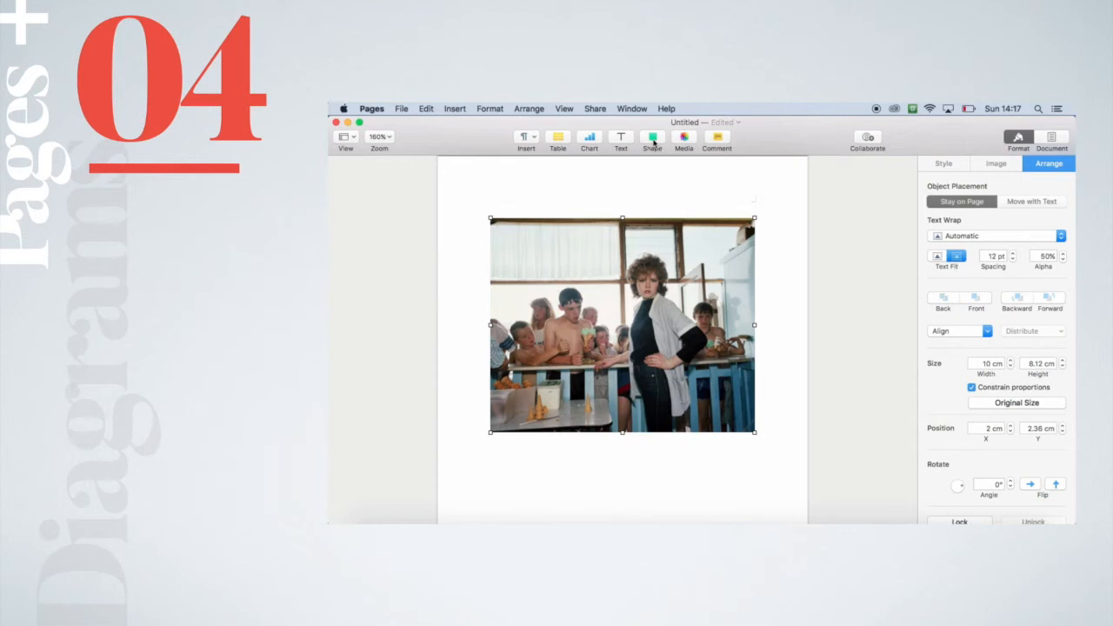
left_click(651, 140)
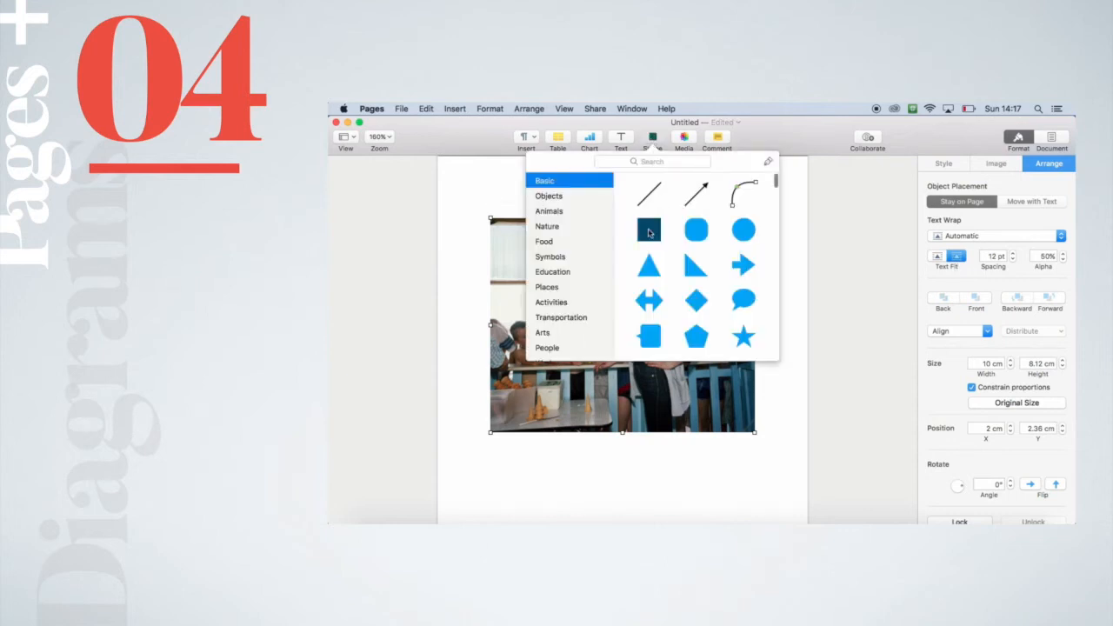
left_click(650, 229)
left_click_drag(650, 345, 636, 390)
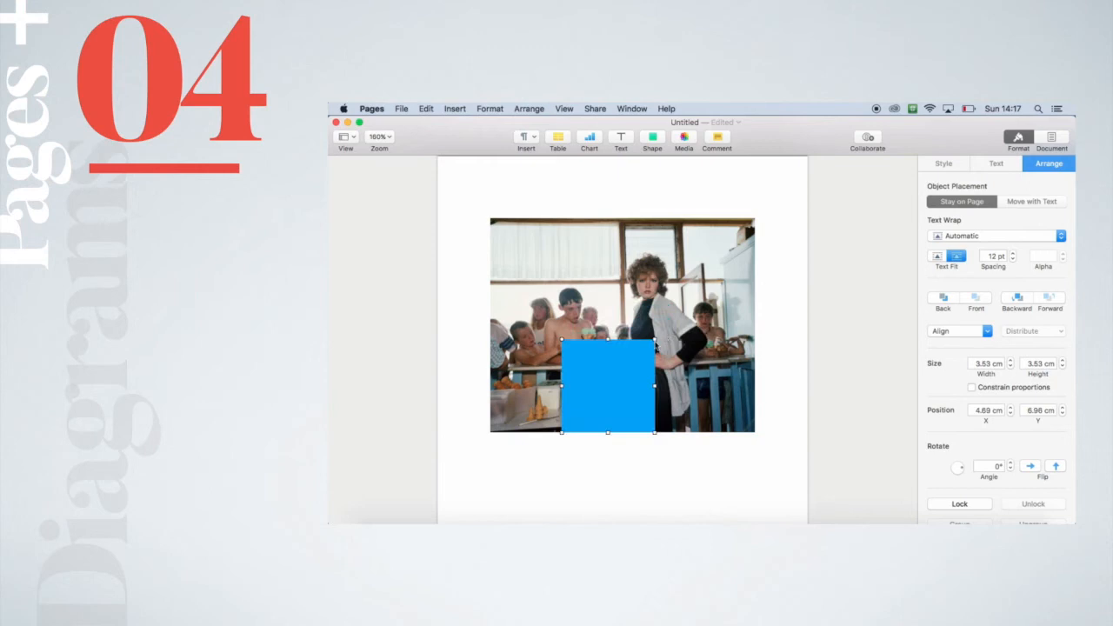
left_click_drag(653, 340, 562, 471)
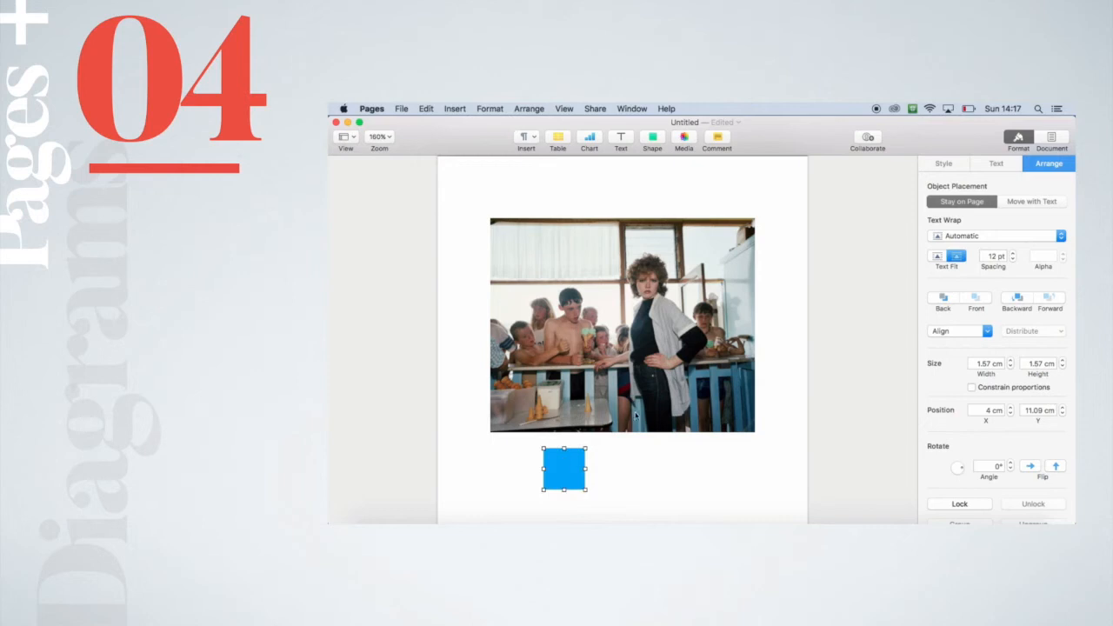
Step: Fill the square below the photo with the blue sampled from the painted railing beside the woman
left_click(953, 168)
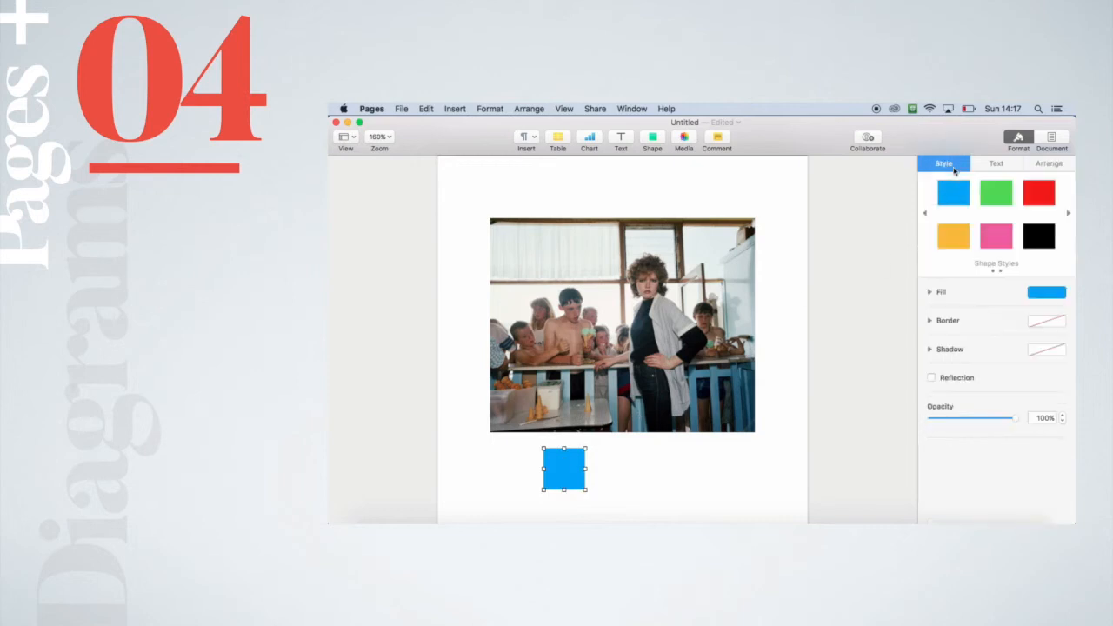
left_click(929, 293)
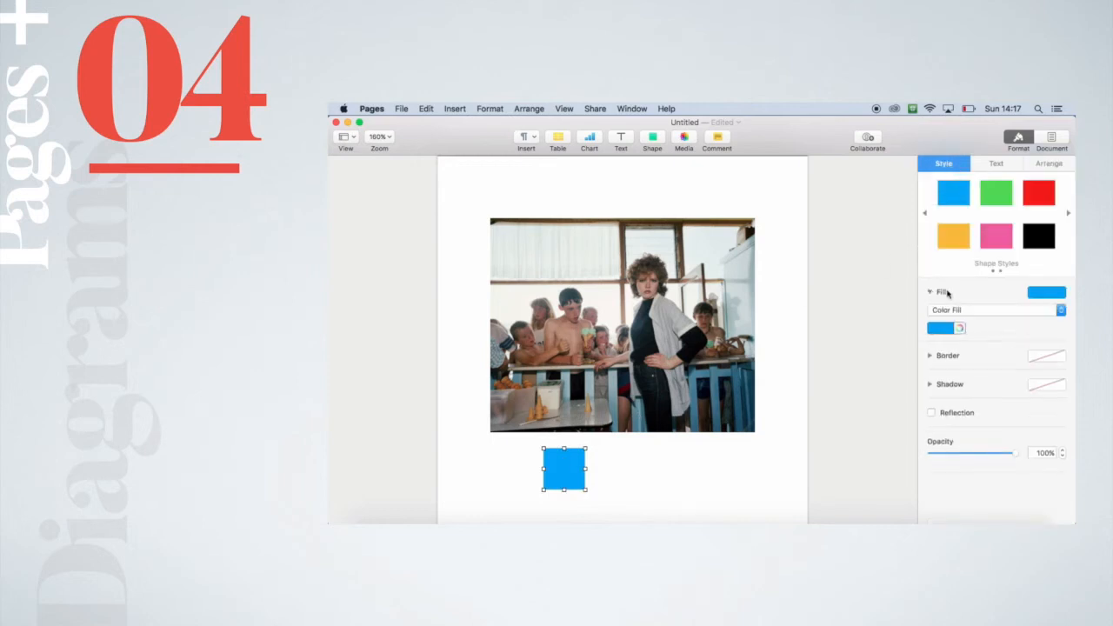
left_click(961, 328)
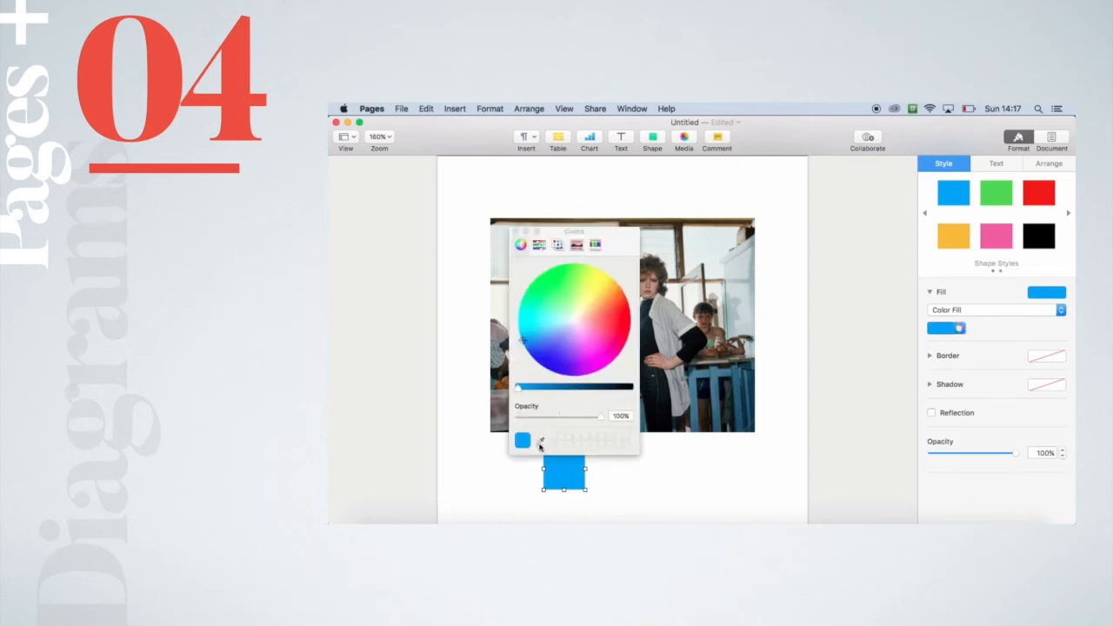
left_click_drag(630, 247, 886, 214)
left_click(798, 406)
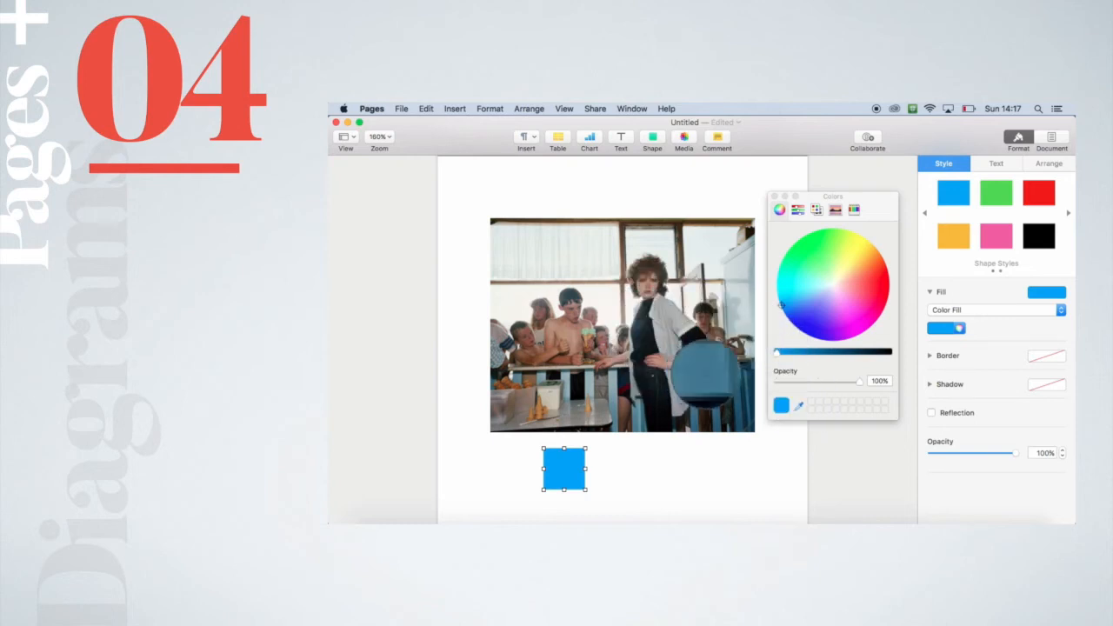
left_click(706, 374)
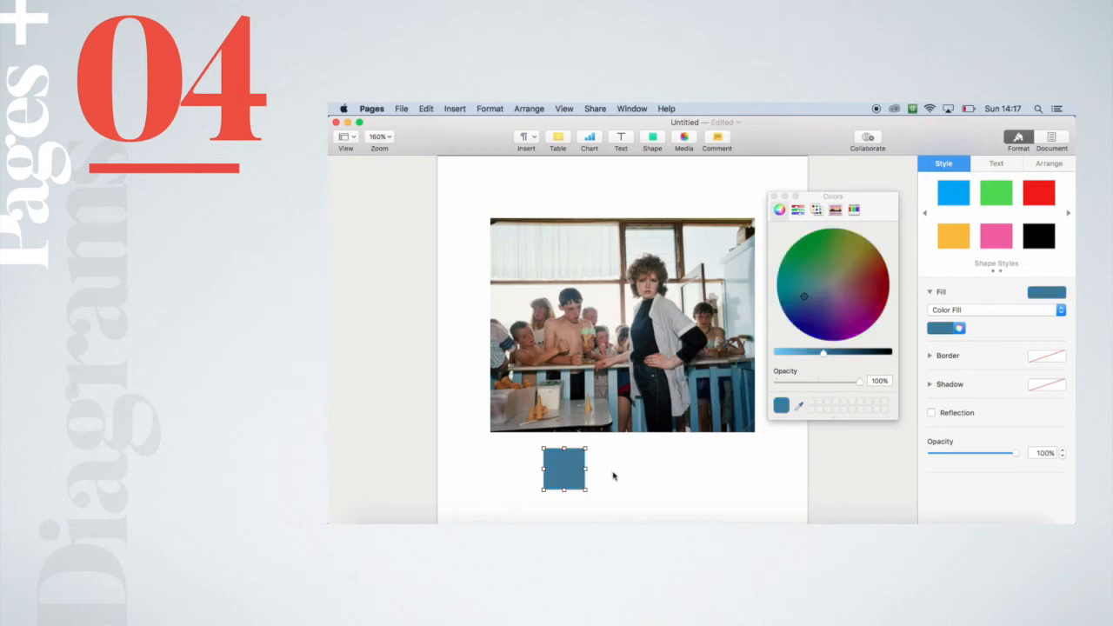
Step: Shrink the blue square, place a duplicate beside it, and fill the duplicate with the pale green sampled from the photo
left_click_drag(587, 489, 602, 464)
left_click(798, 406)
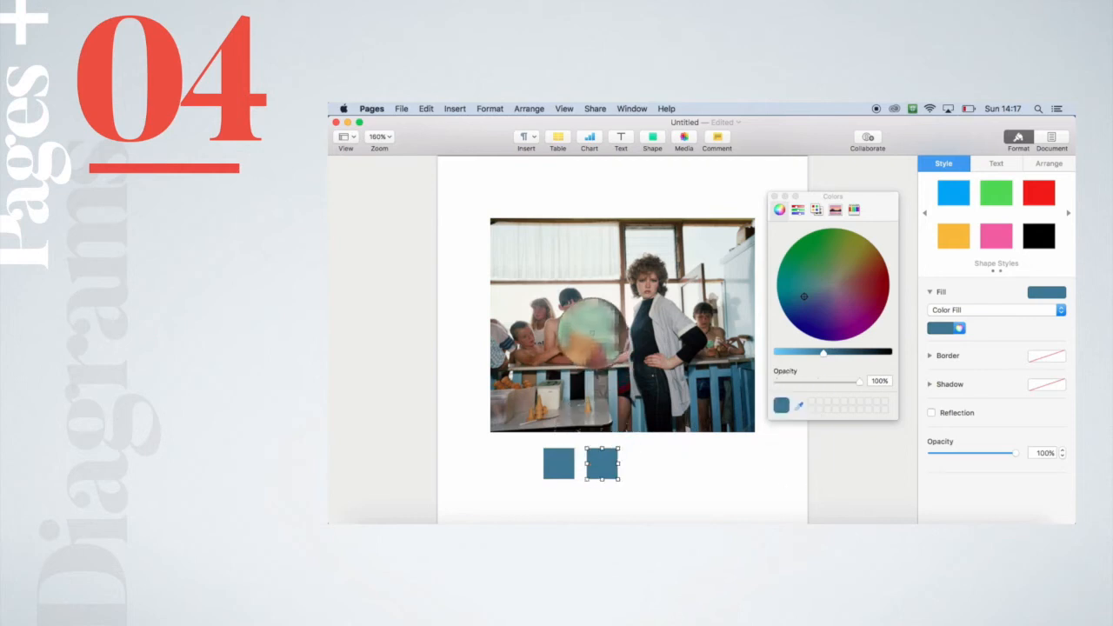
left_click(593, 333)
Step: Duplicate the green swatch as a third in the row and fill it with the off-white sampled from the window
key("cmd+d")
left_click_drag(614, 470, 654, 461)
left_click(799, 408)
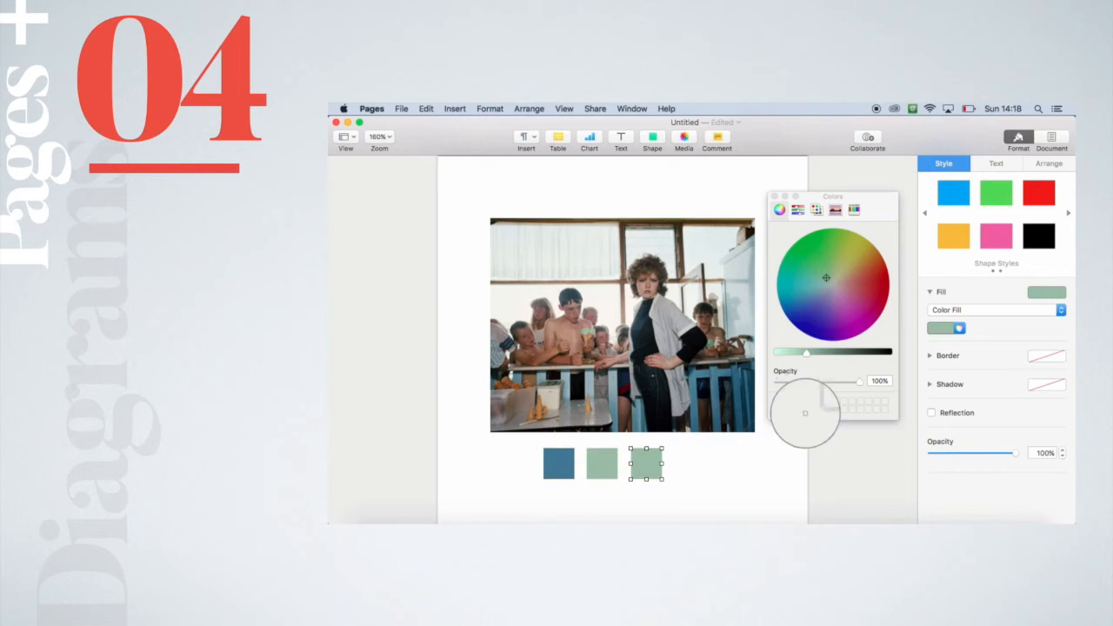
left_click(608, 293)
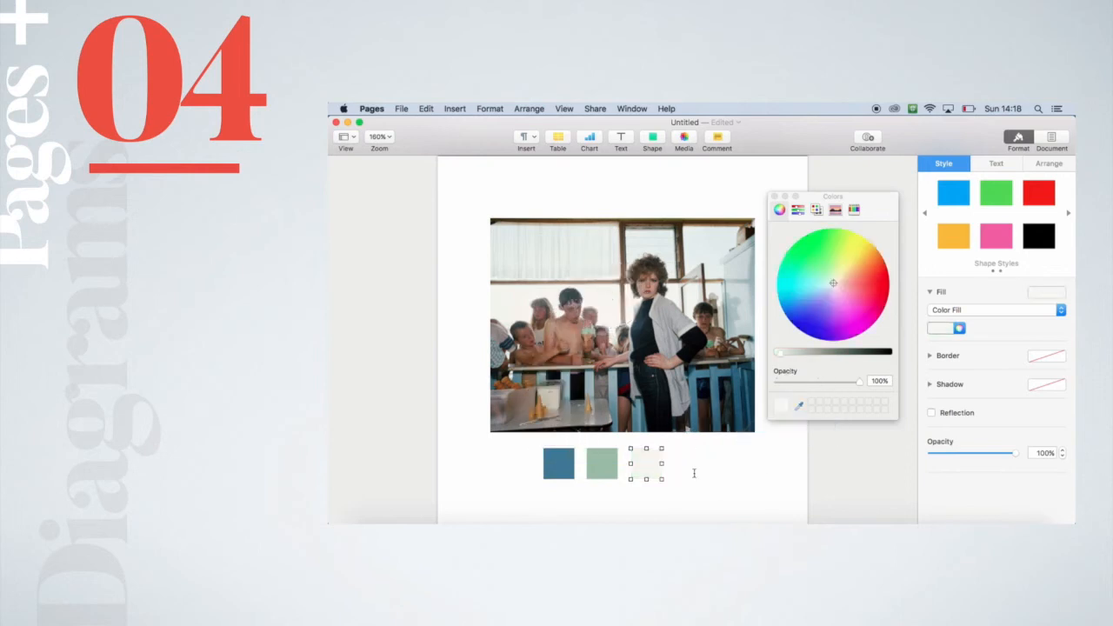
Step: Duplicate the off-white swatch as a fourth in the row and try to sample a skin tone for it
left_click(753, 472)
left_click(651, 471)
left_click_drag(651, 470, 697, 470)
left_click(799, 406)
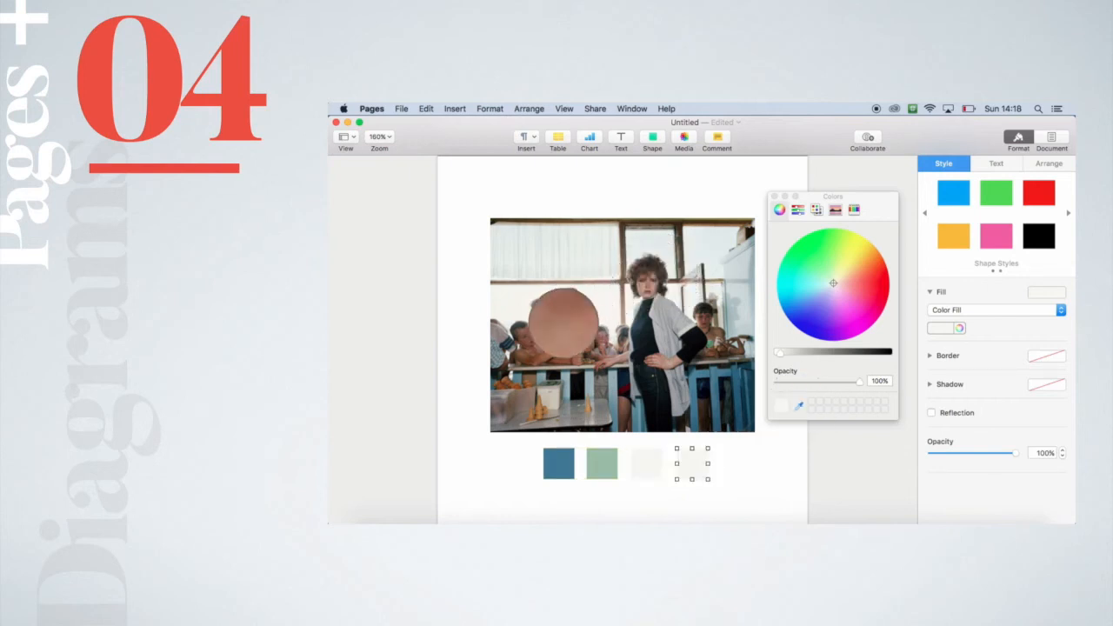
left_click(561, 323)
left_click(763, 472)
left_click(696, 463)
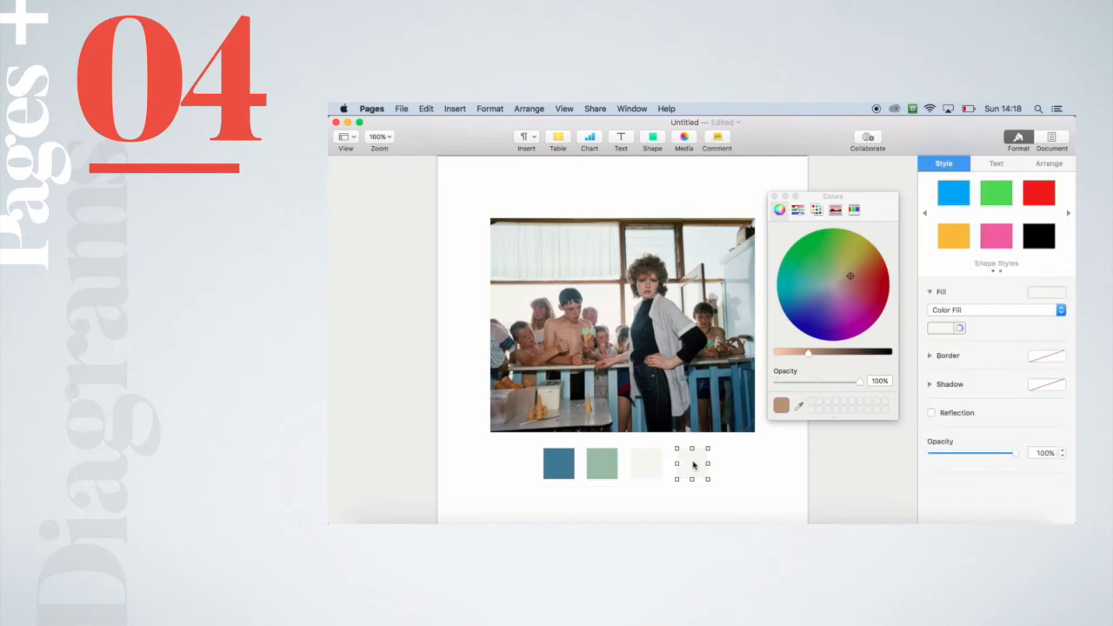
Step: Fill the fourth swatch with the skin tone sampled from the shirtless boy in the photo
left_click(772, 197)
left_click(959, 327)
left_click(798, 406)
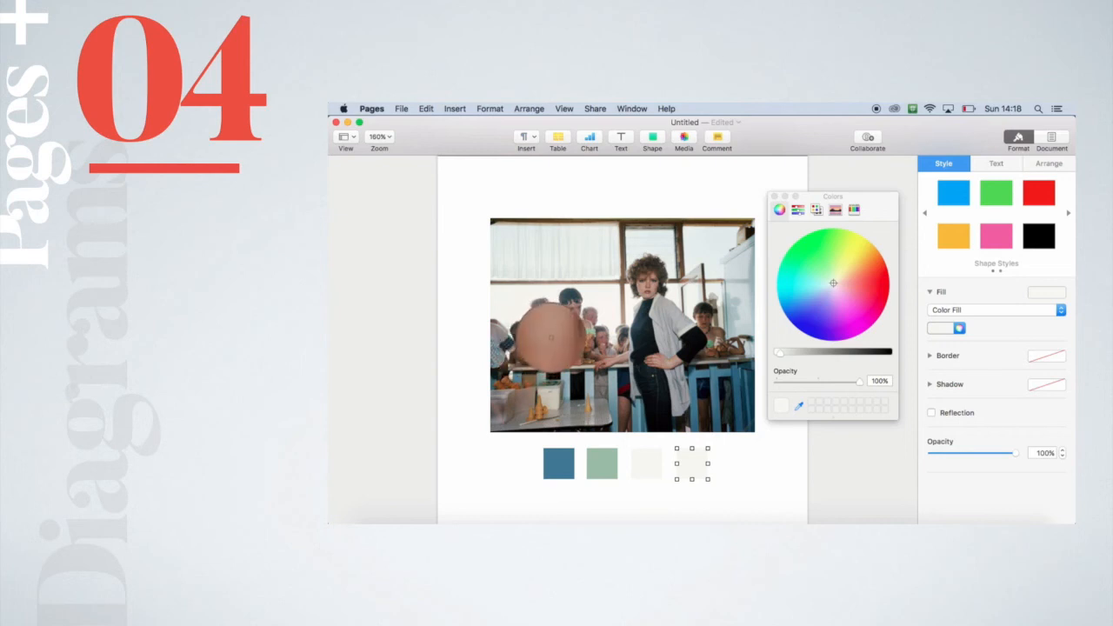
left_click(552, 337)
left_click(800, 477)
Step: Select all four swatches and shift them slightly left together to centre the row under the photo
left_click(693, 465)
left_click(649, 464, "shift")
left_click(605, 462, "shift")
left_click(559, 464, "shift")
left_click_drag(611, 467, 608, 466)
left_click(820, 472)
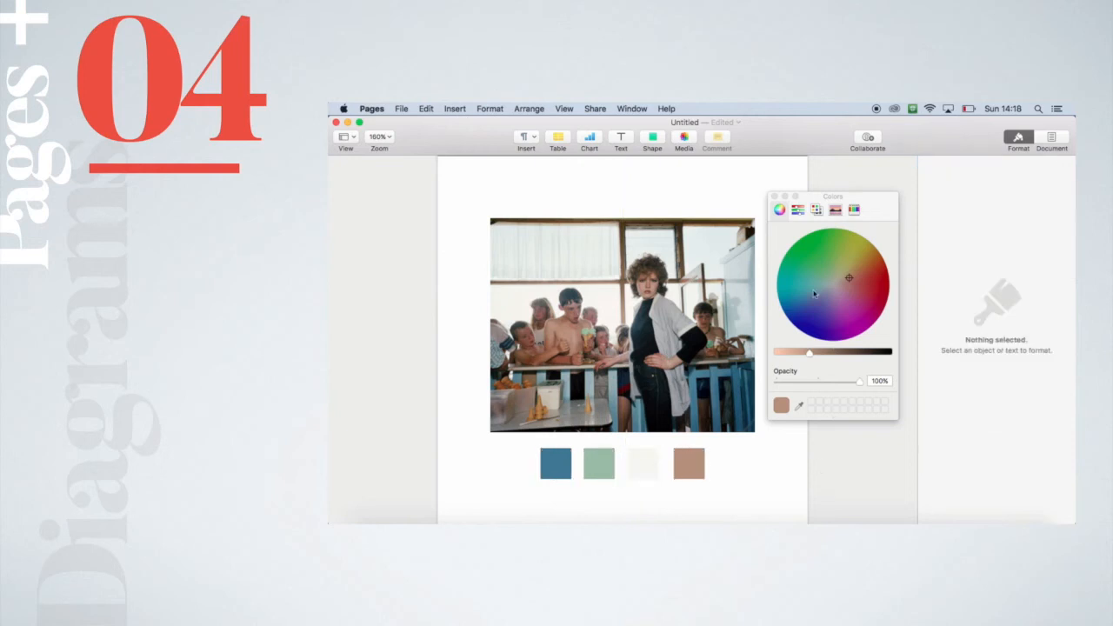
left_click(774, 197)
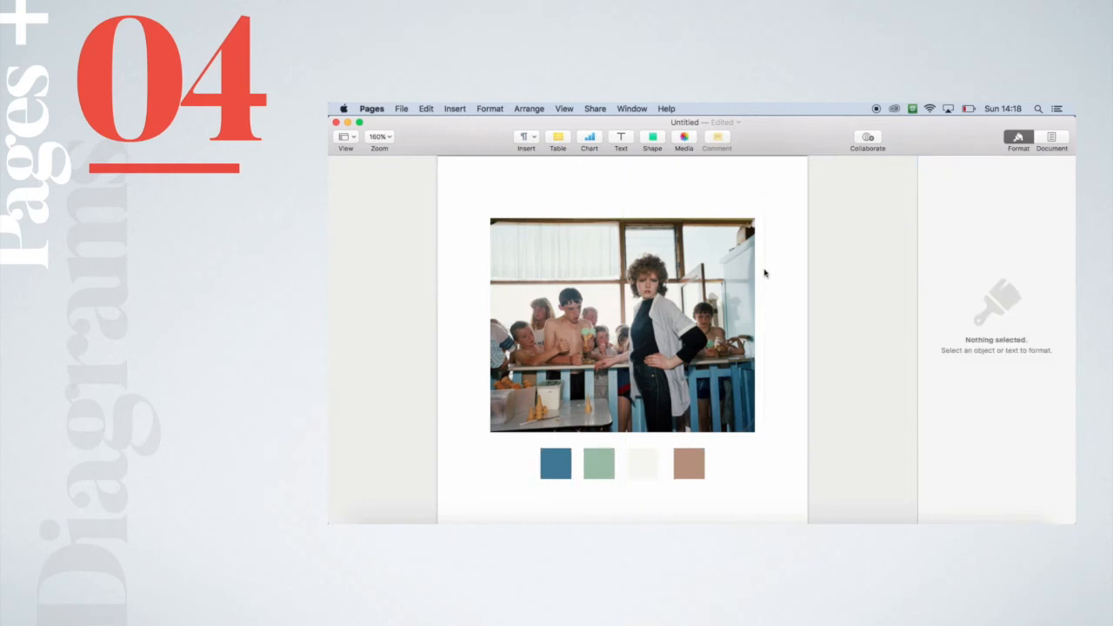
Step: Add a straight line and stretch it vertically over the photo beside the woman, from above the photo to just below it
left_click(654, 137)
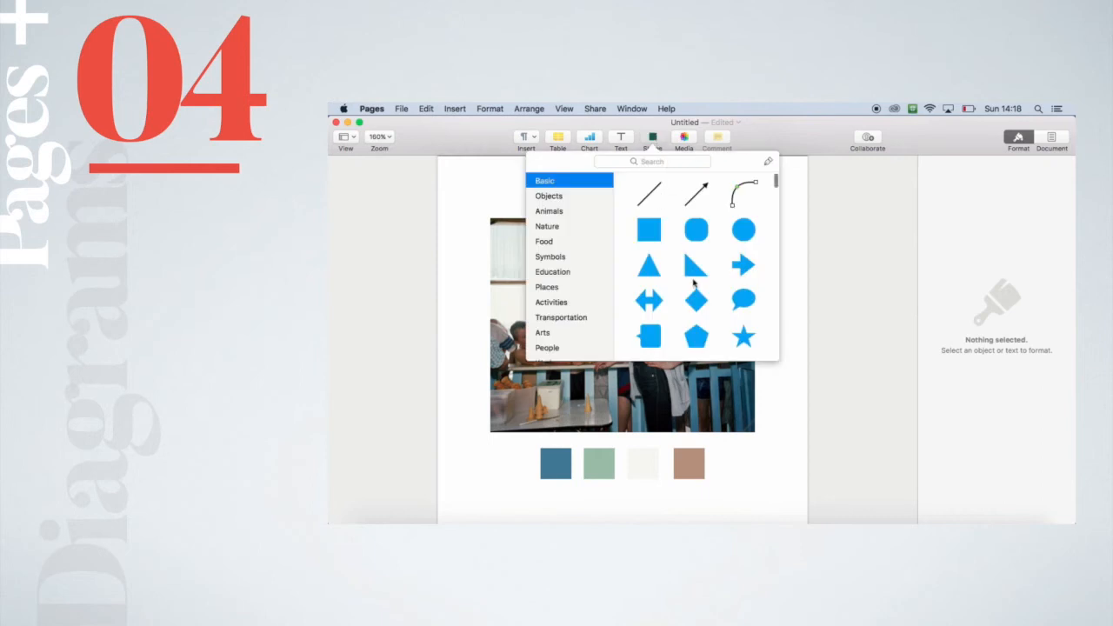
left_click(650, 196)
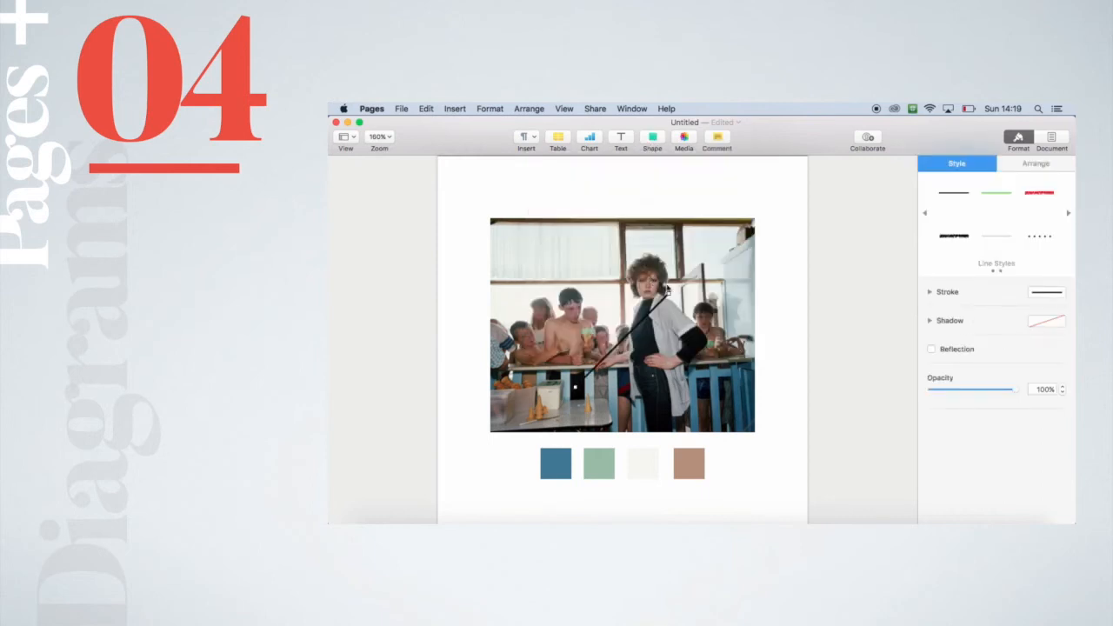
left_click_drag(666, 293, 630, 237)
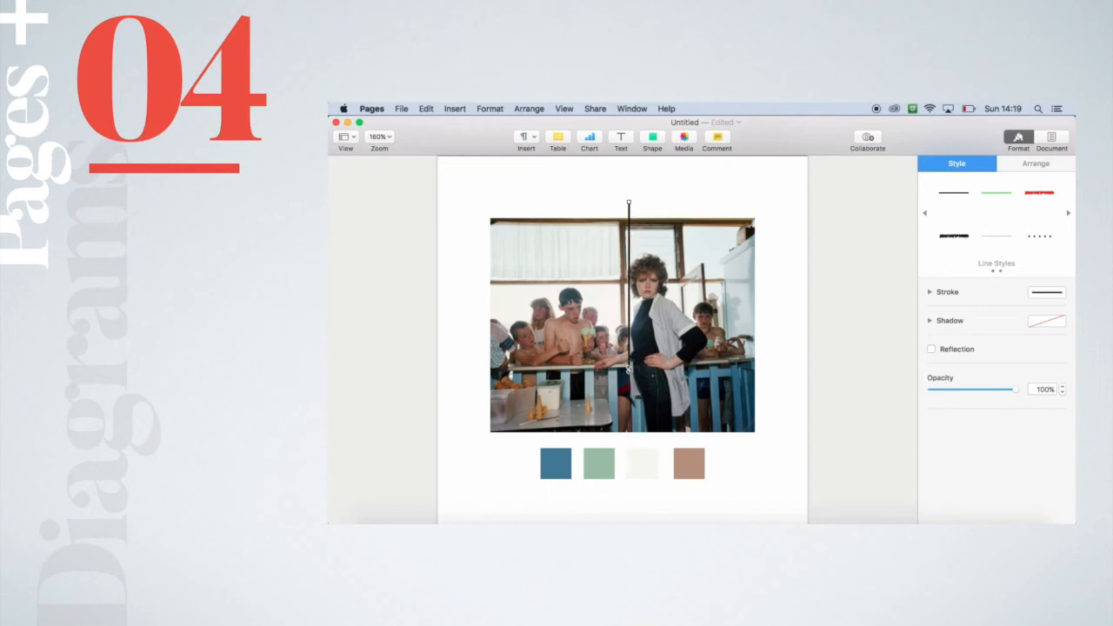
left_click_drag(629, 370, 629, 436)
Step: Change the vertical line's stroke to a dashed style and colour it white
left_click(929, 293)
left_click(960, 328)
left_click(943, 363)
left_click(998, 330)
left_click(968, 404)
left_click(990, 328)
left_click(941, 405)
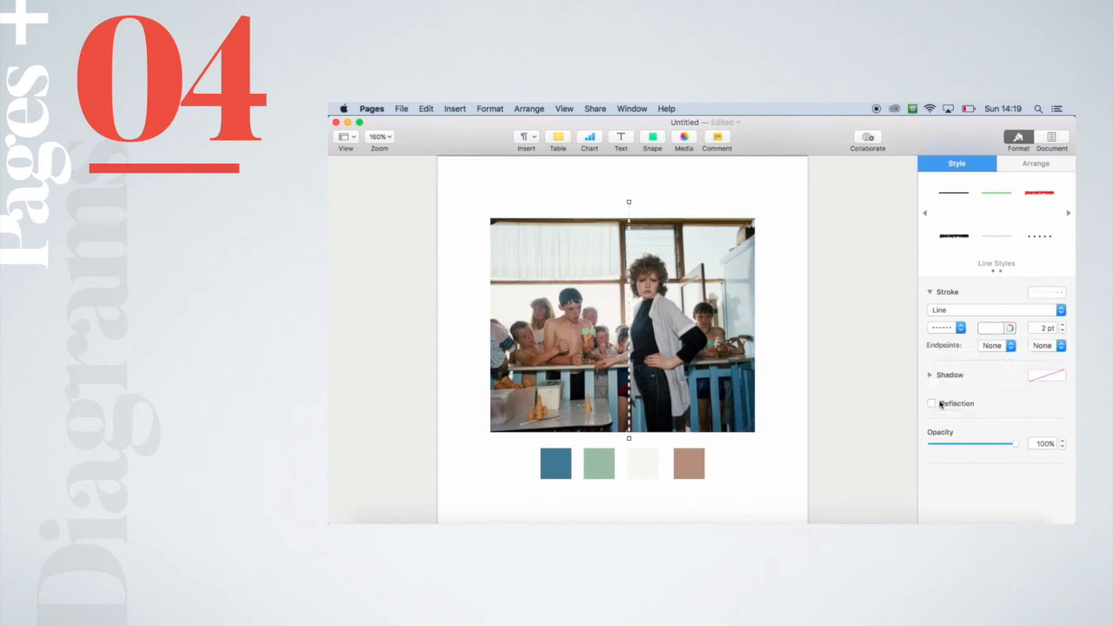
left_click(789, 242)
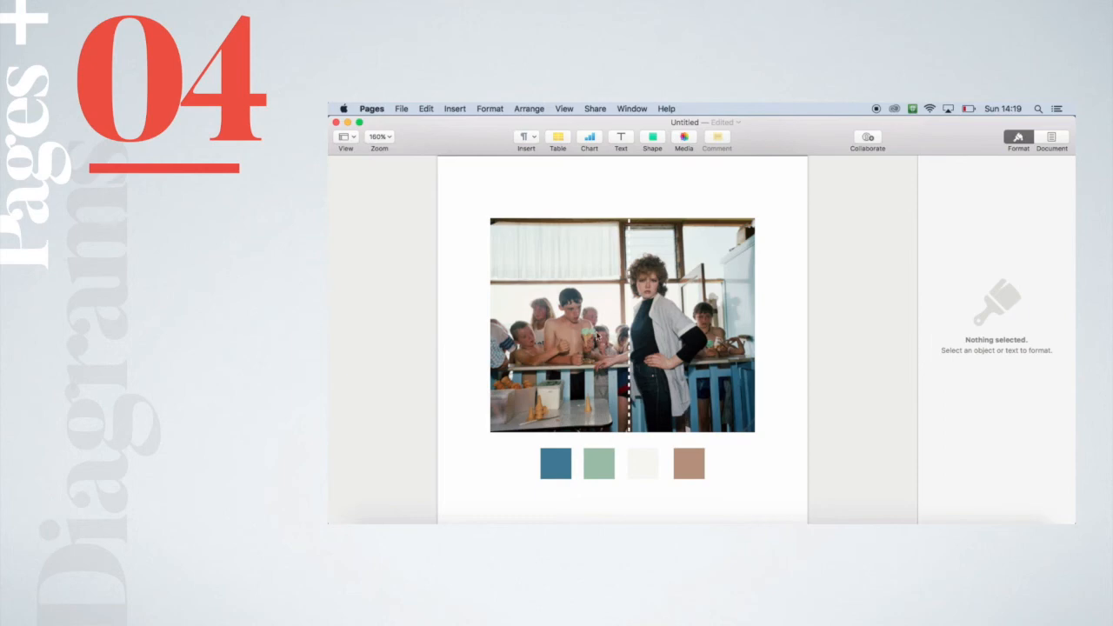
Step: Add a circle over the group of boys in the photo, set it to No Fill, and give it a border
left_click(652, 138)
left_click_drag(743, 229, 564, 301)
left_click(942, 300)
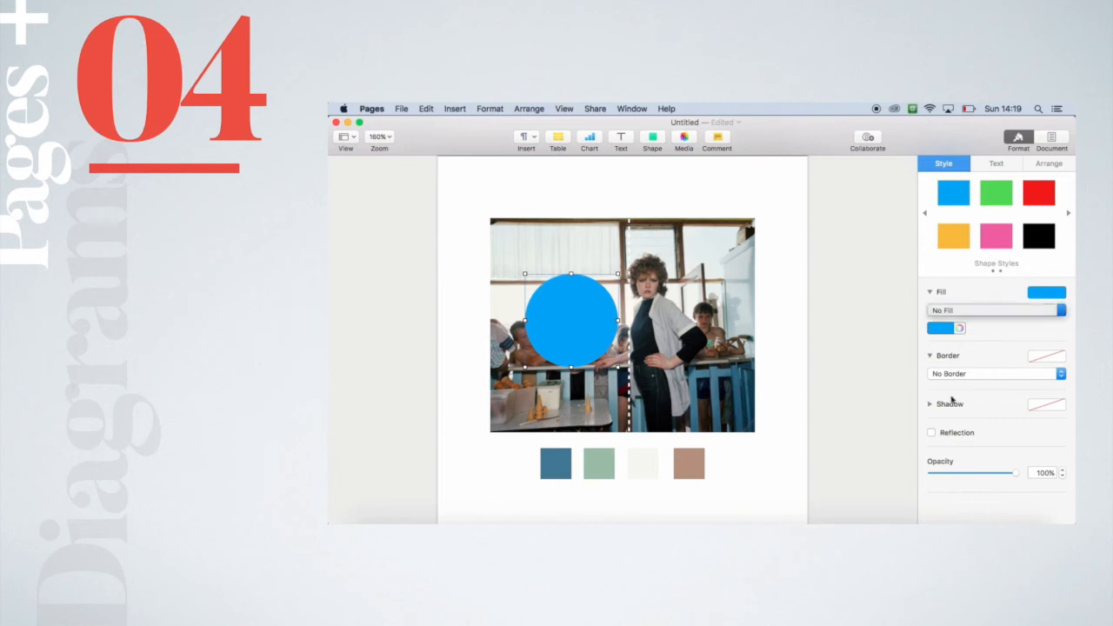
left_click(931, 341)
left_click(931, 341)
left_click(957, 358)
left_click(949, 370)
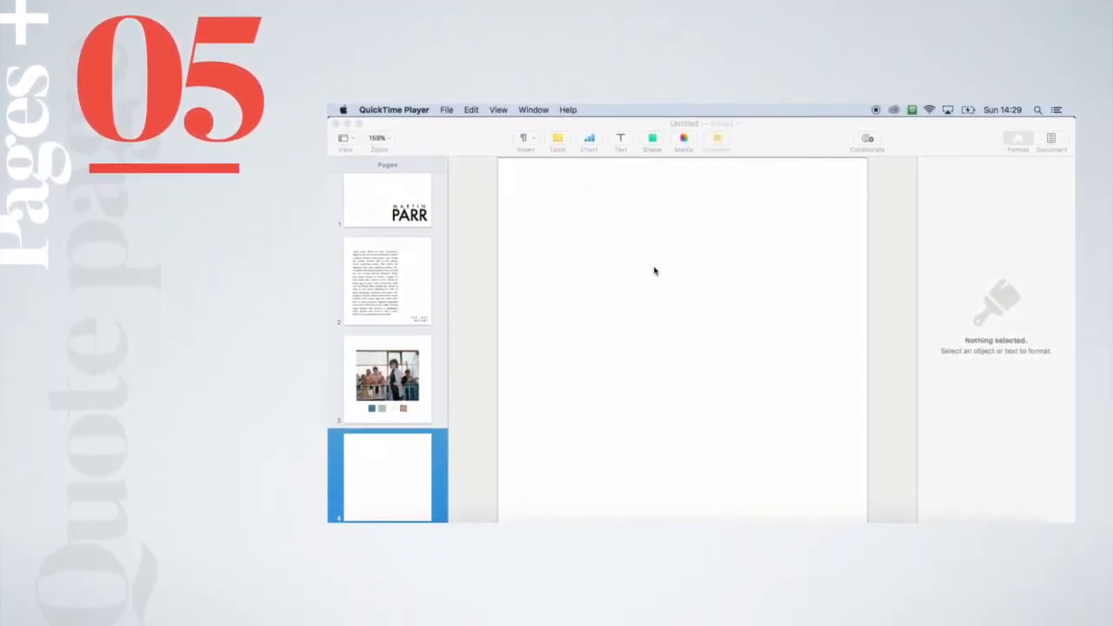
Step: Add a square shape on the empty fourth page and enlarge it to cover the whole page
left_click(655, 270)
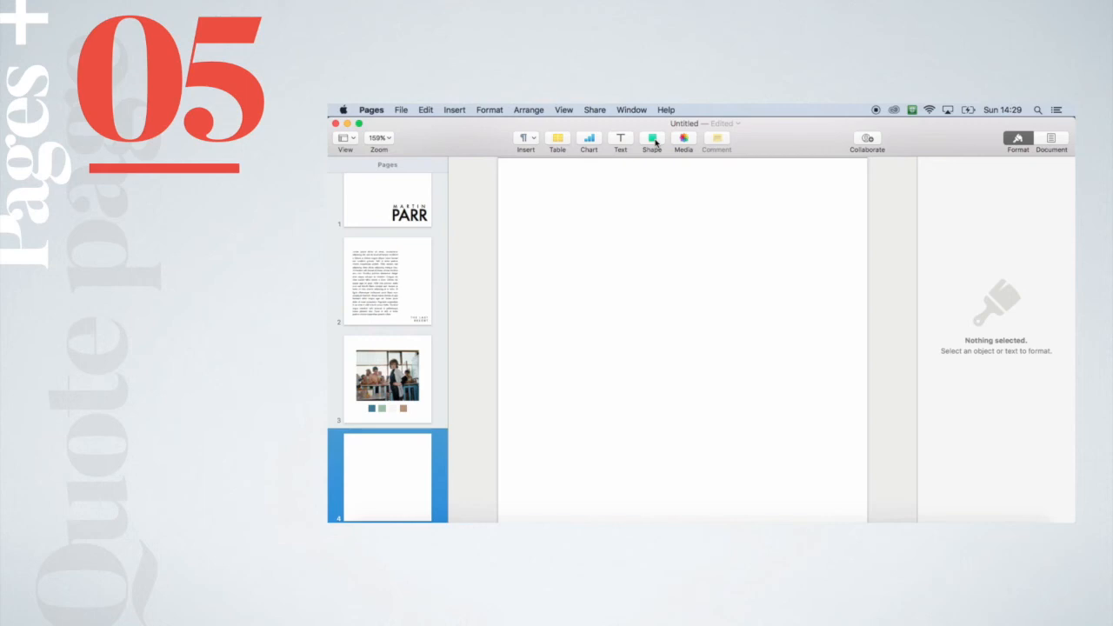
left_click(655, 142)
left_click(648, 232)
left_click(672, 338)
left_click_drag(672, 337, 540, 205)
left_click_drag(594, 257, 867, 520)
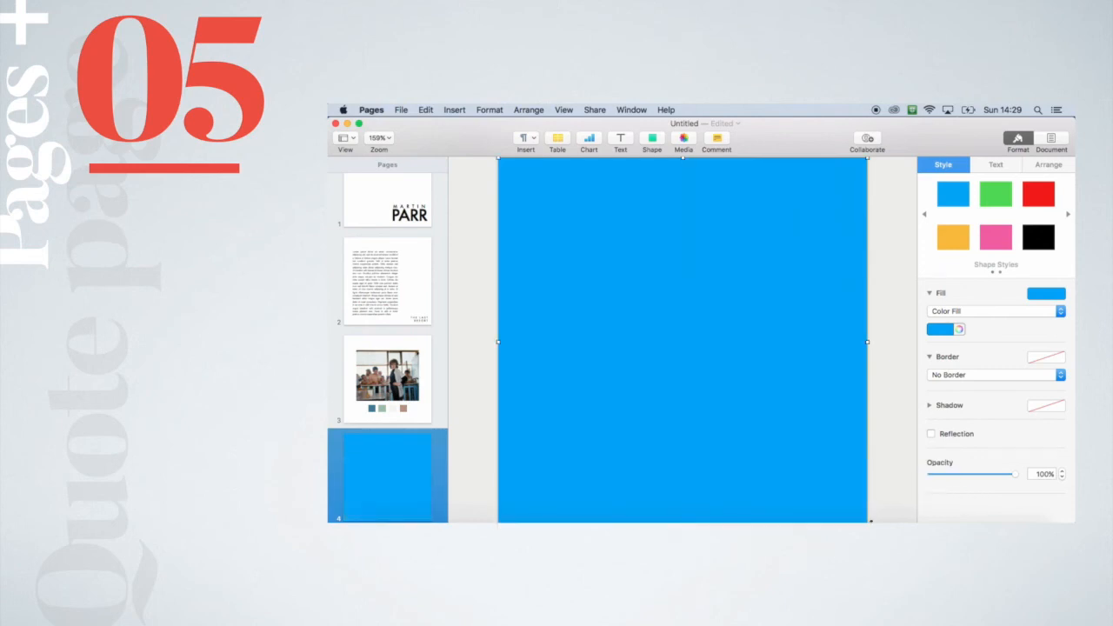
Step: Fill the full-page square with the pale grey-blue sampled from the photo in the page 3 thumbnail
left_click(959, 329)
left_click(799, 409)
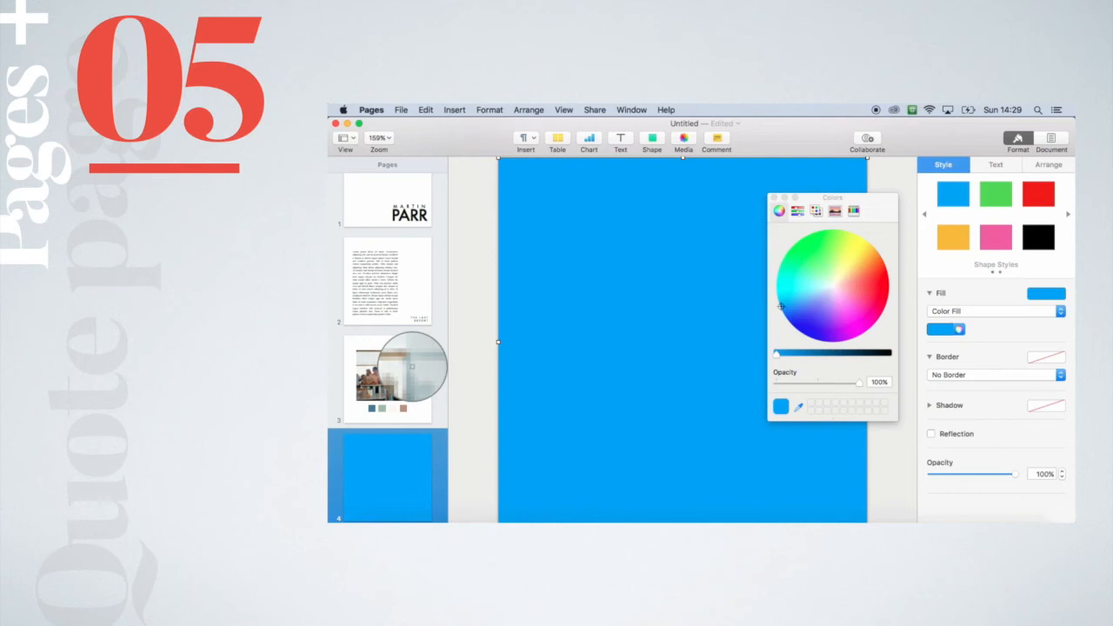
left_click(412, 367)
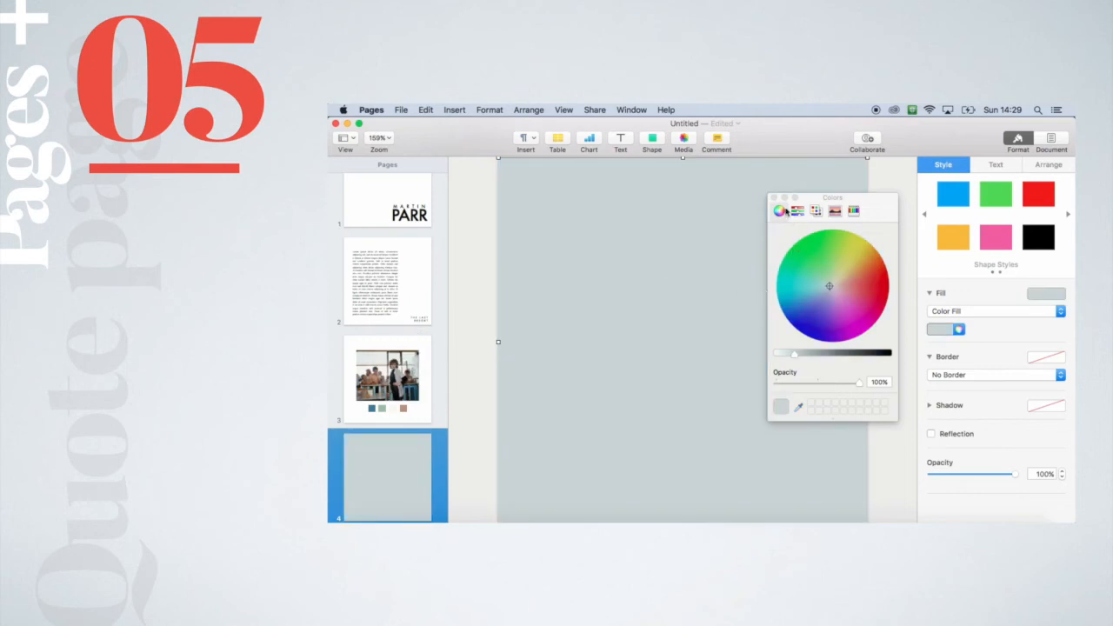
left_click(773, 199)
Step: Add a text box on the fourth page reading “Taking photos is a form of collecting” in quotation marks
left_click(621, 141)
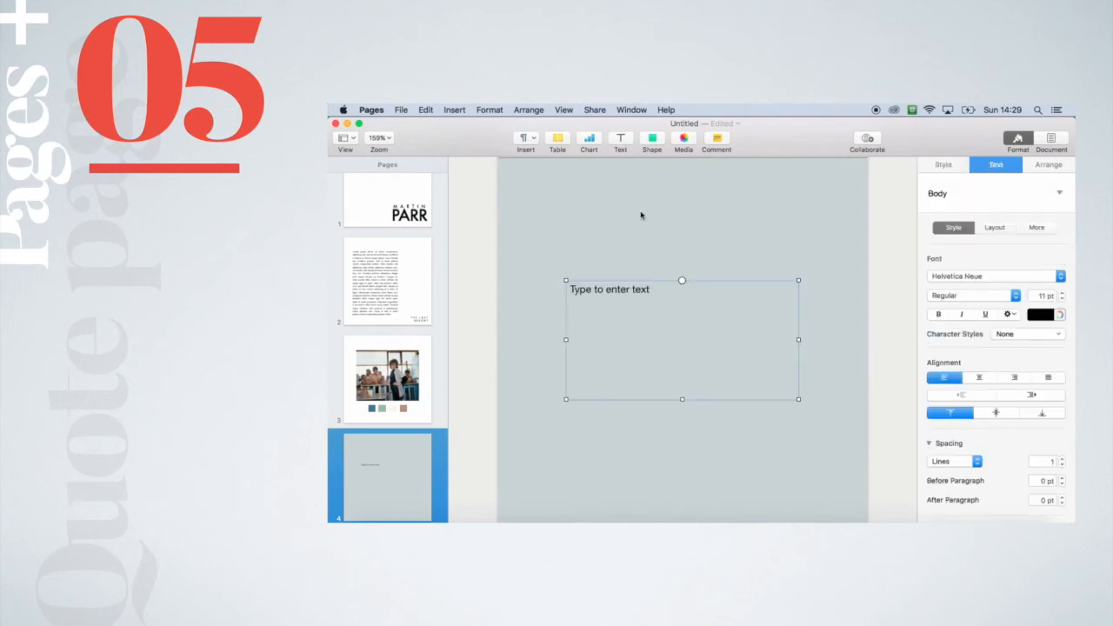
double_click(641, 289)
type("\"Taking photos is a form of collecting\"")
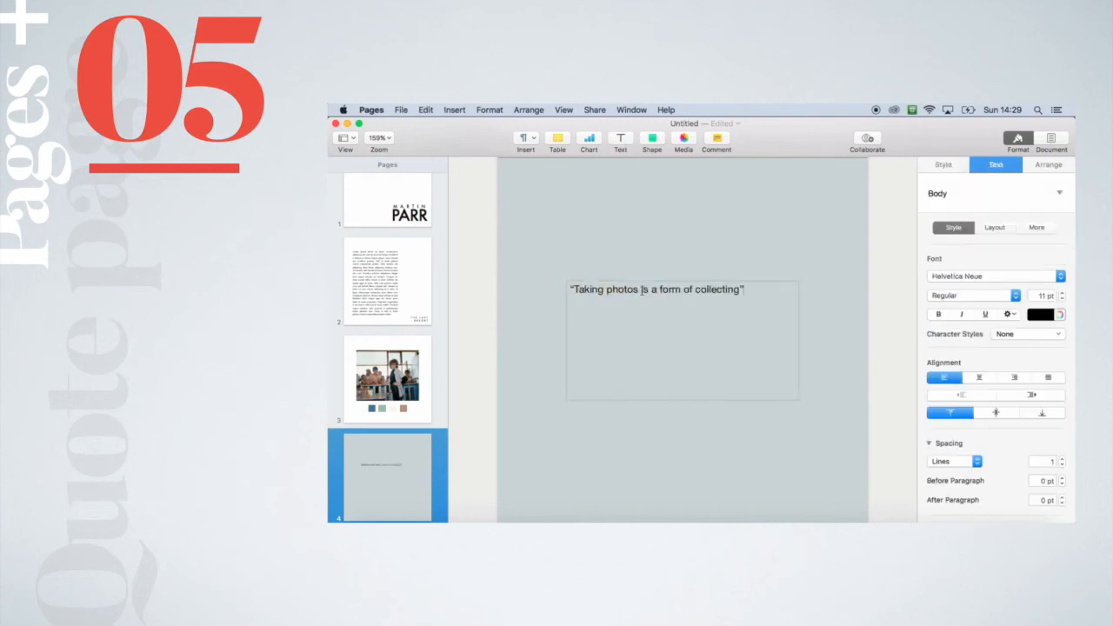
Step: Set the whole quote in Futura Medium at 19 pt
left_click_drag(760, 287, 558, 282)
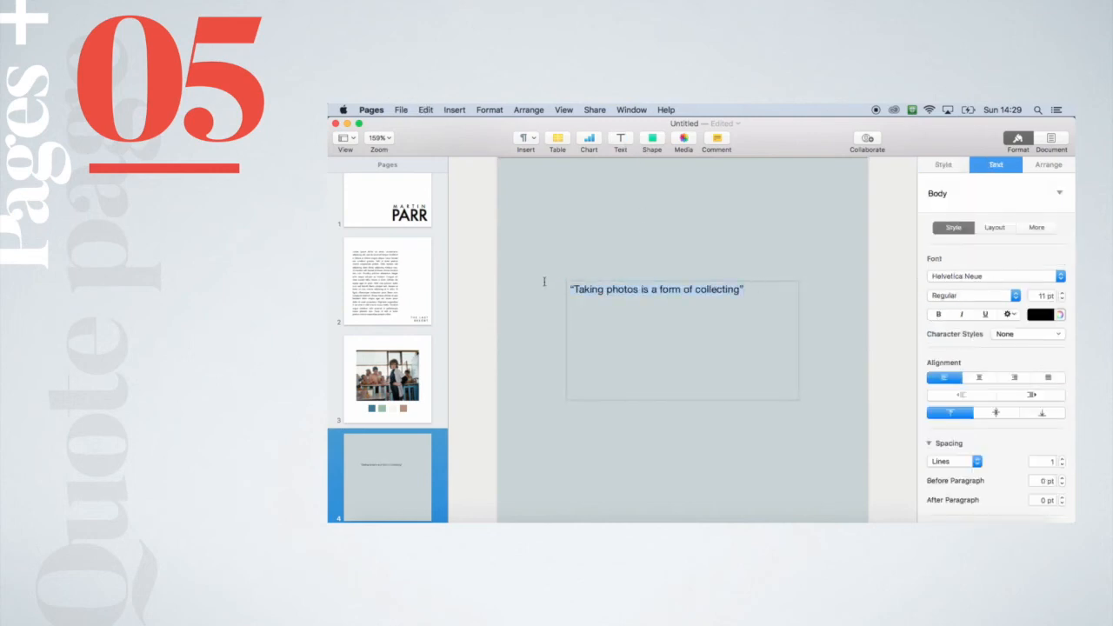
left_click(967, 277)
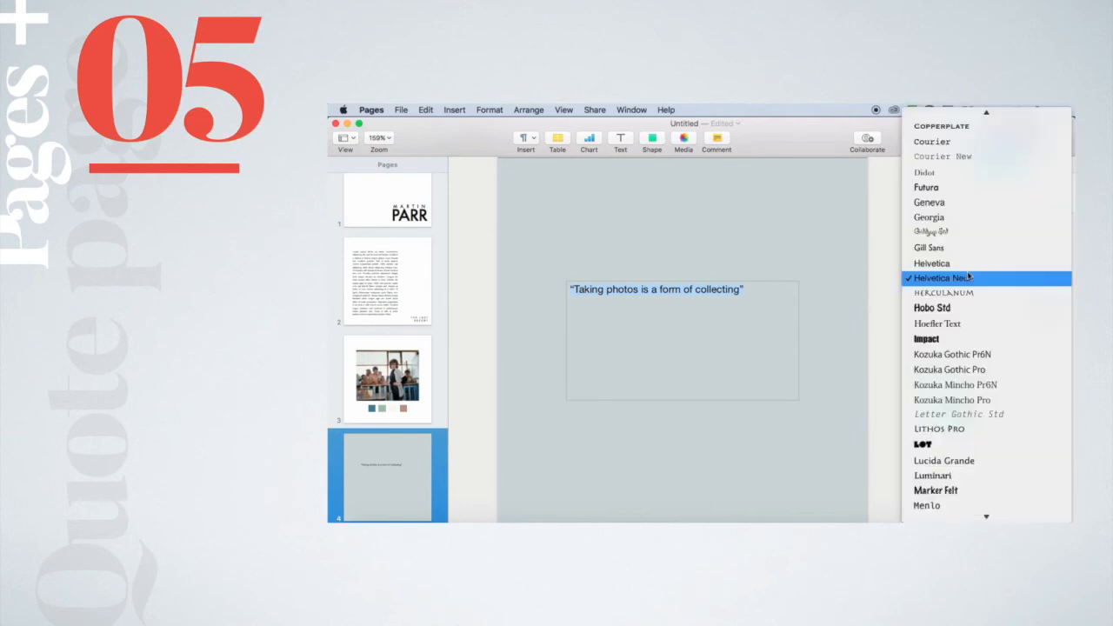
scroll(967, 277, "up", 10)
left_click(928, 116)
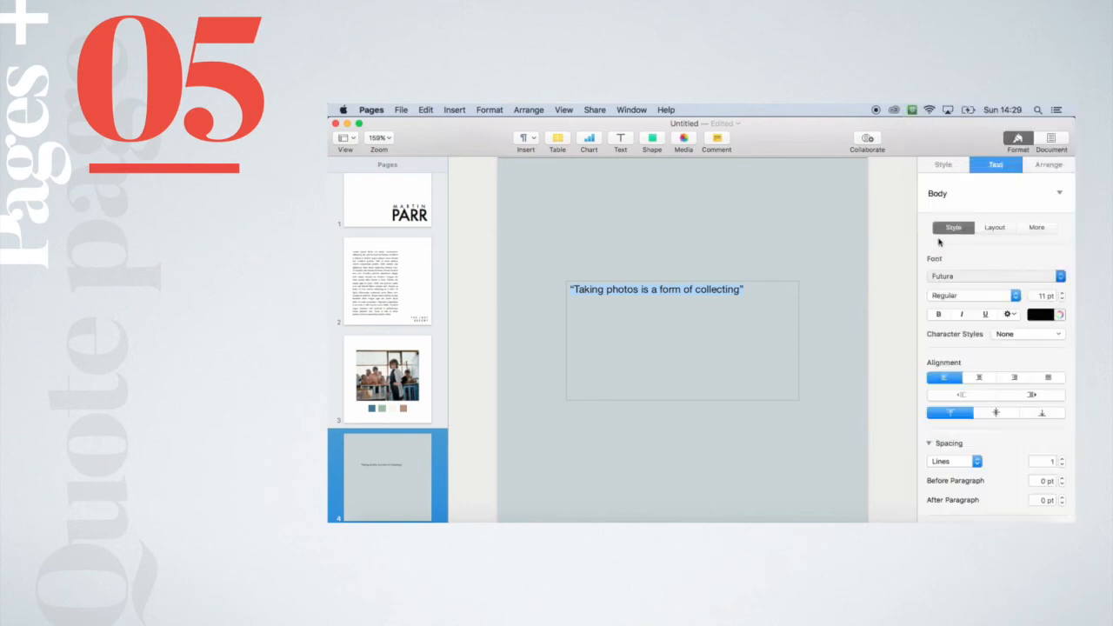
left_click(1061, 293)
left_click(1061, 293)
left_click(1062, 293)
left_click(1061, 294)
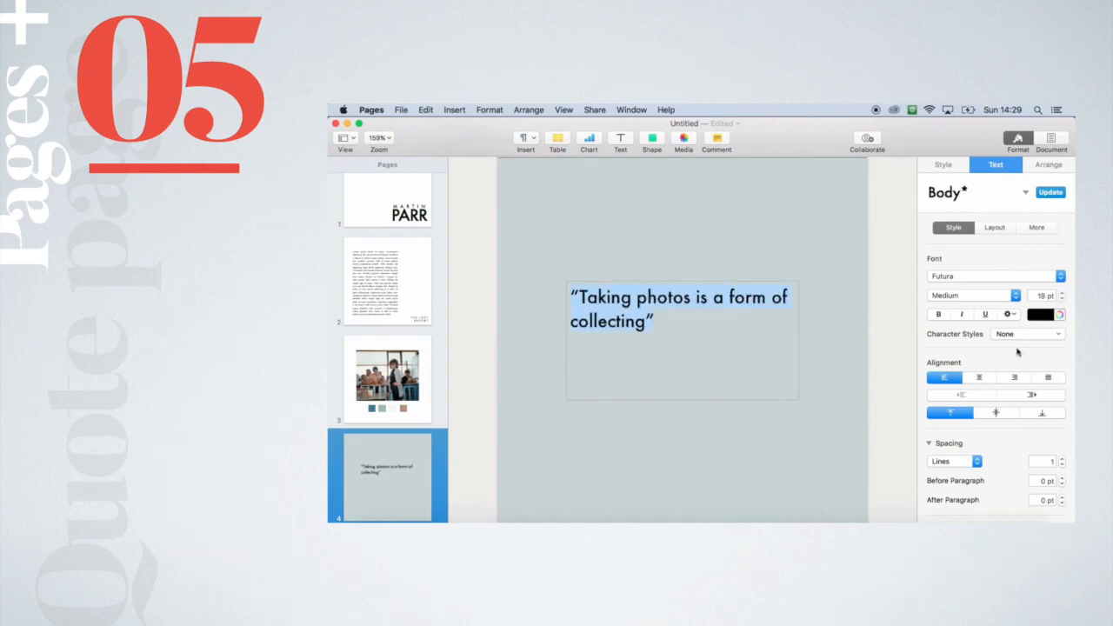
Step: Tighten the quote's character spacing to -4%
left_click(1009, 315)
left_click(982, 251)
left_click(982, 252)
left_click(983, 252)
left_click(983, 252)
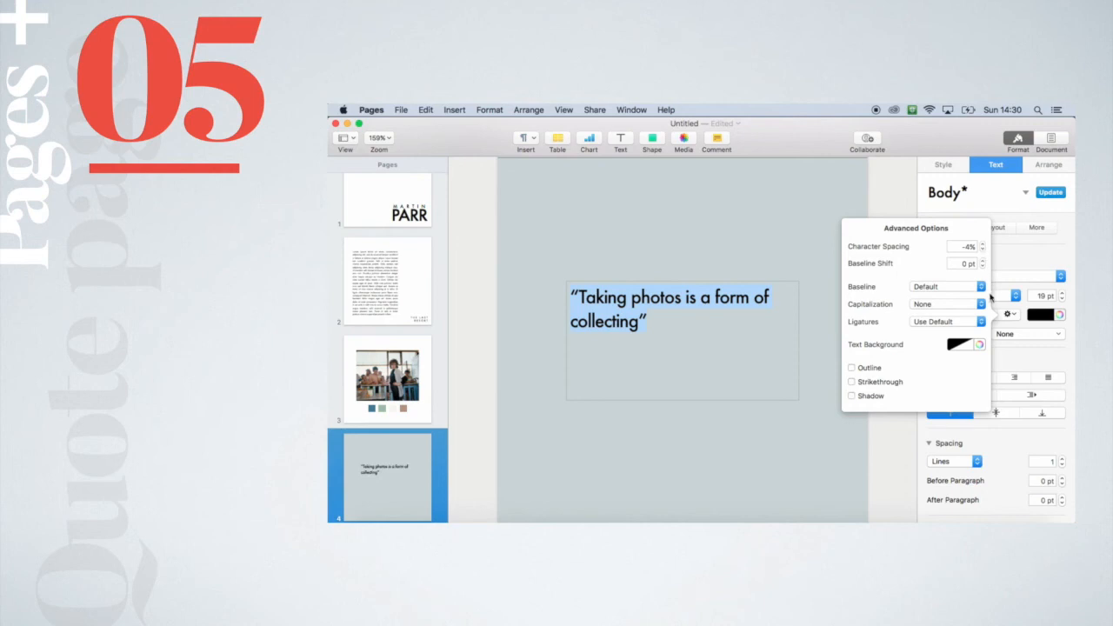
Step: Set the quote's line spacing to 0.9 and right-align the text
left_click(977, 465)
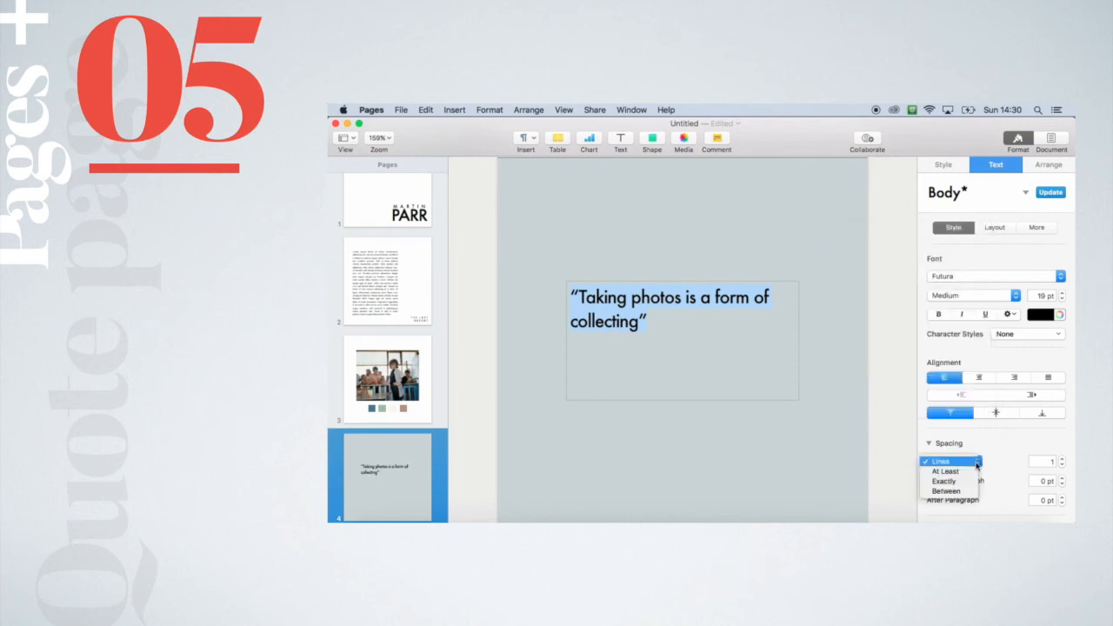
left_click(1062, 468)
left_click(1063, 468)
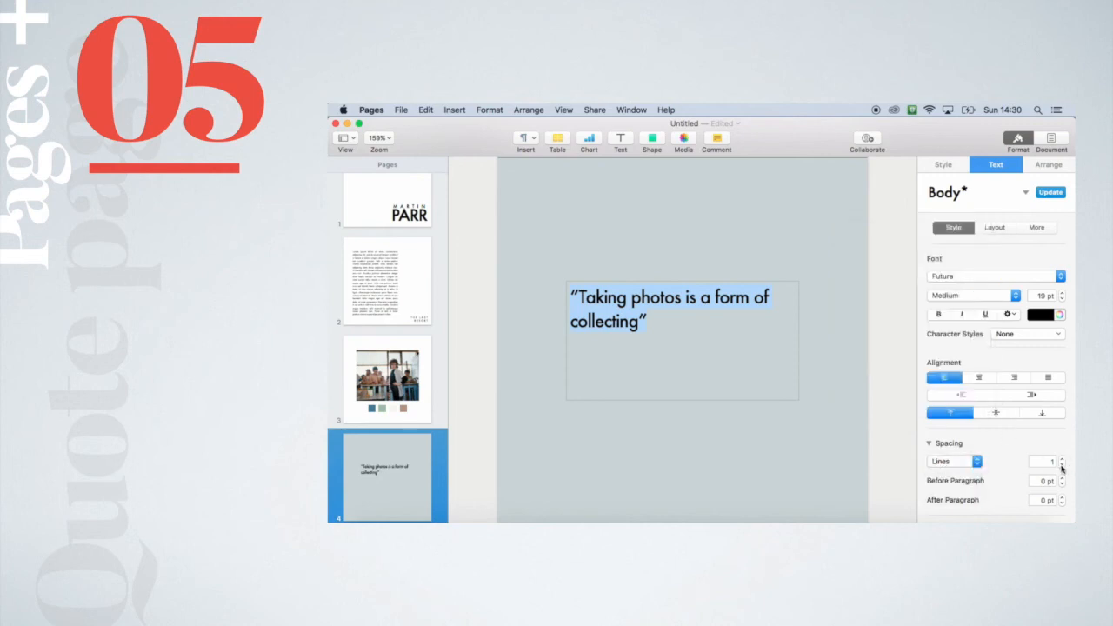
left_click(1063, 468)
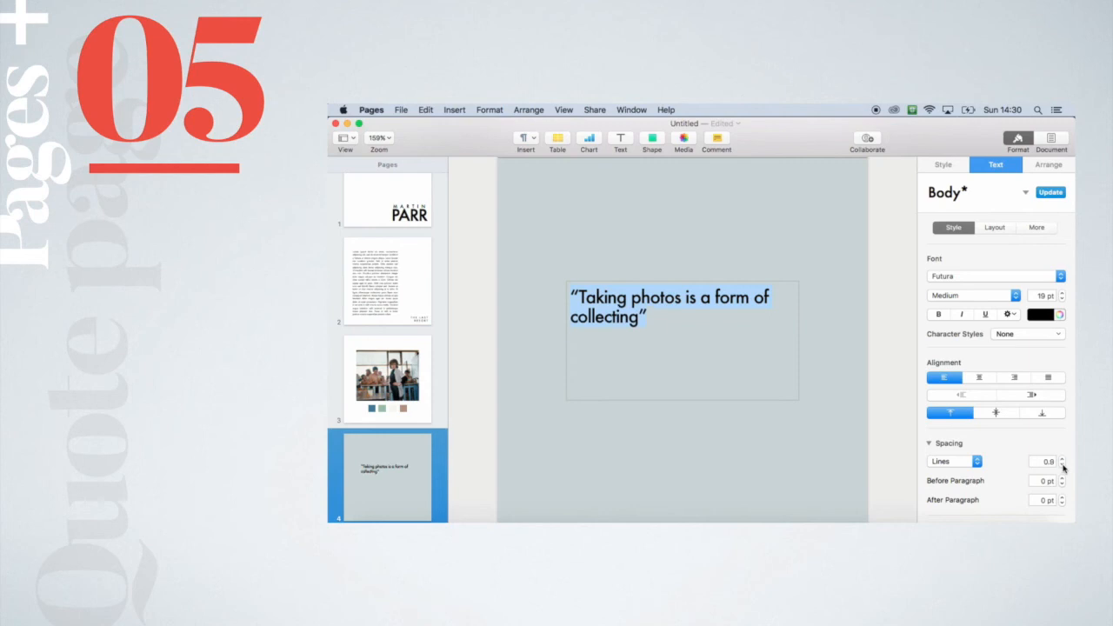
left_click(1014, 377)
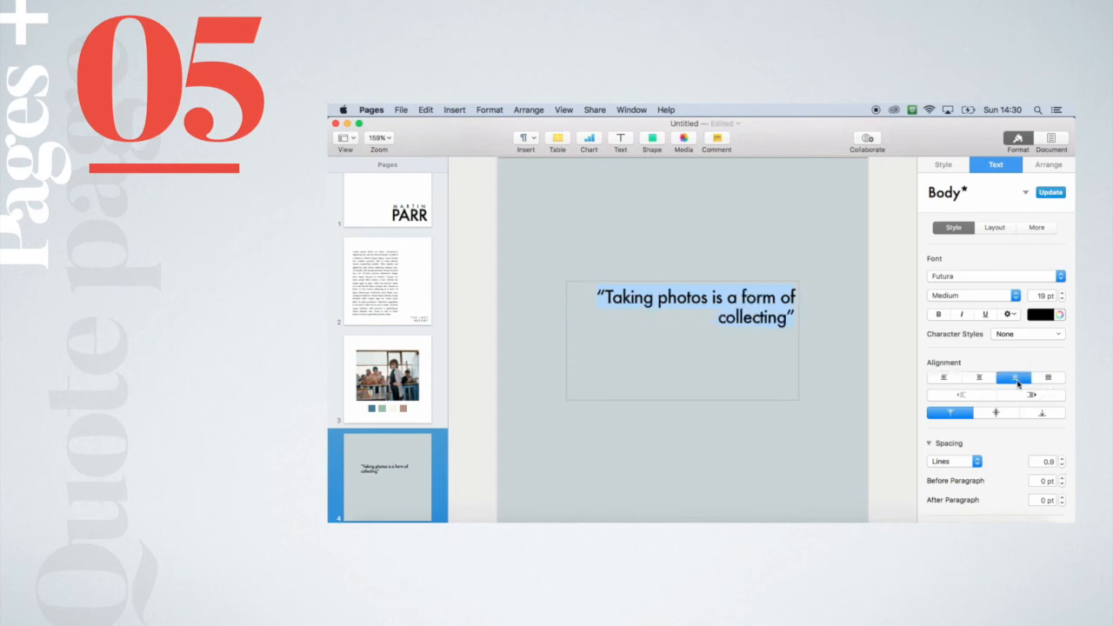
Step: Colour the whole quote white and move its text box toward the lower right of the page
left_click(1048, 314)
left_click(944, 389)
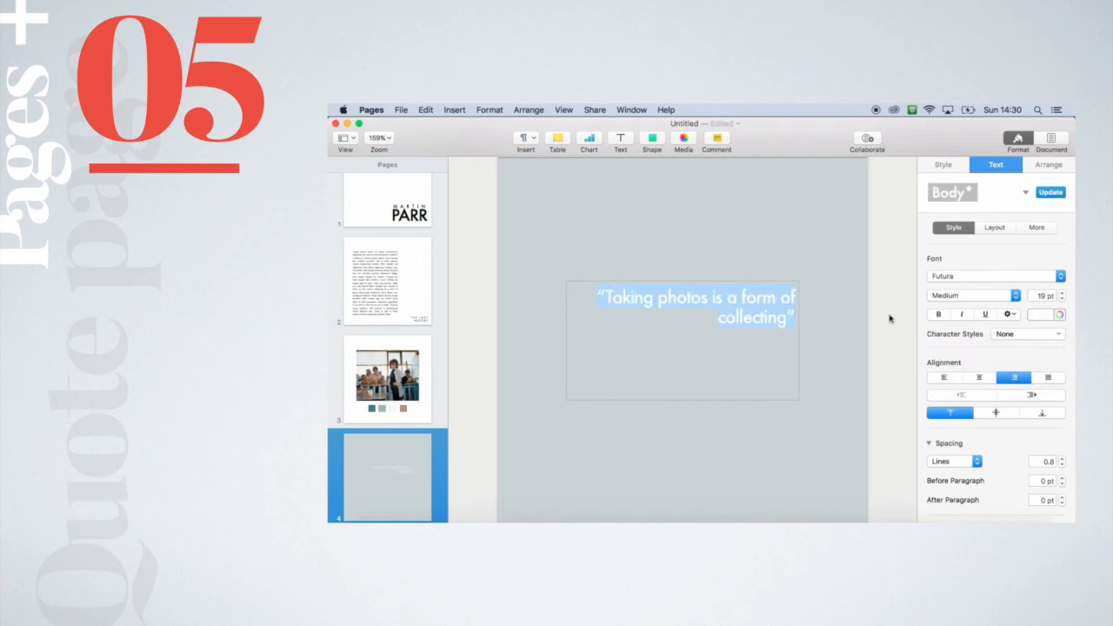
left_click(857, 318)
left_click_drag(774, 318, 817, 348)
Step: Increase the font size of the whole quote to 26 pt
double_click(816, 348)
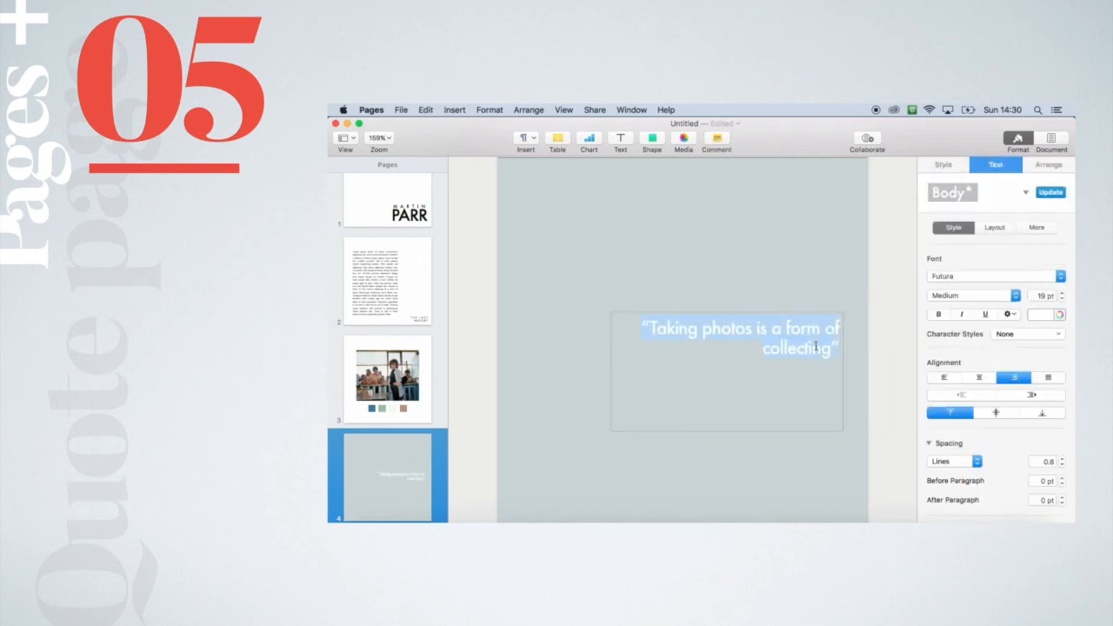
left_click(1059, 294)
left_click(1060, 294)
left_click(1060, 294)
left_click(1059, 294)
left_click(1060, 294)
left_click(1060, 294)
left_click(1059, 294)
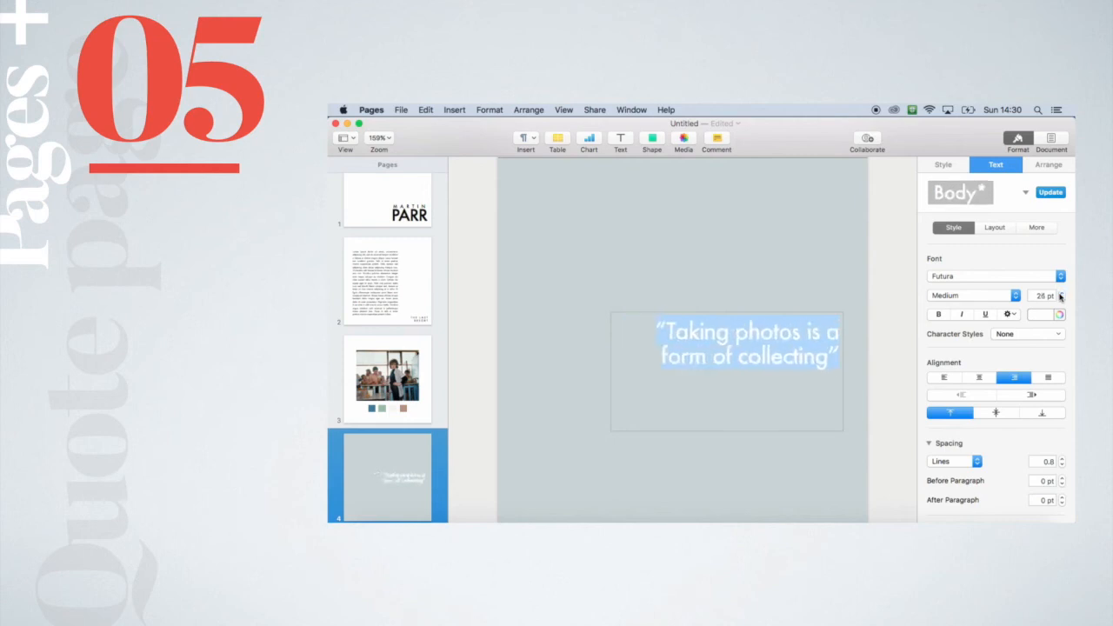
Step: Resize the quote's text box from its lower-left corner, making it wider and shorter
left_click(880, 259)
left_click(770, 356)
left_click_drag(610, 430, 477, 392)
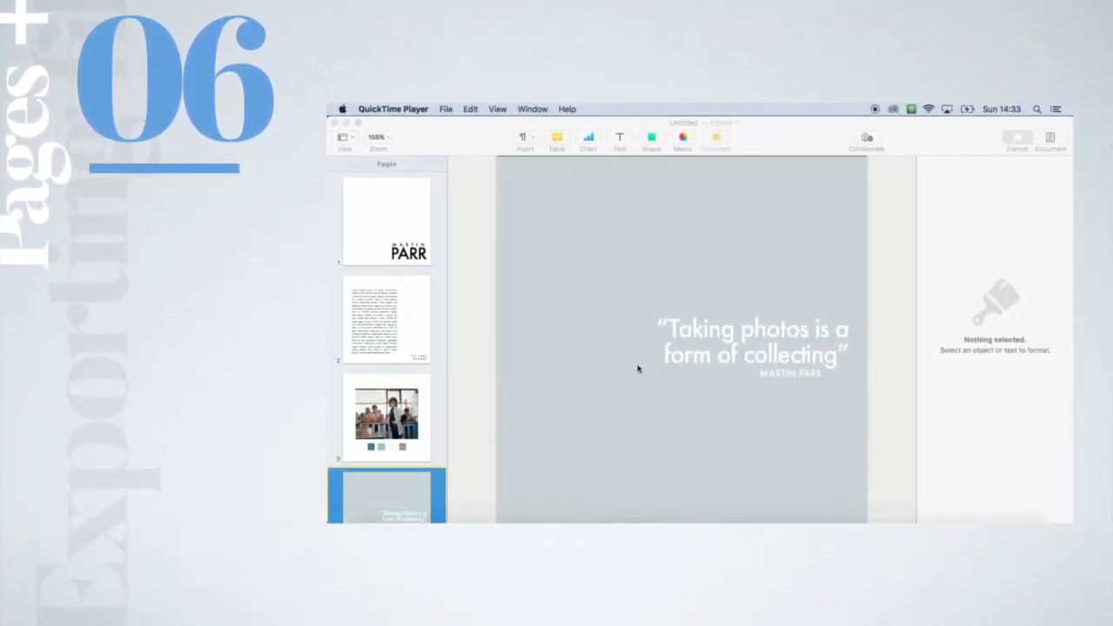
Step: Set up a PDF export of the document with a higher image quality and name the file “Final”
left_click(472, 140)
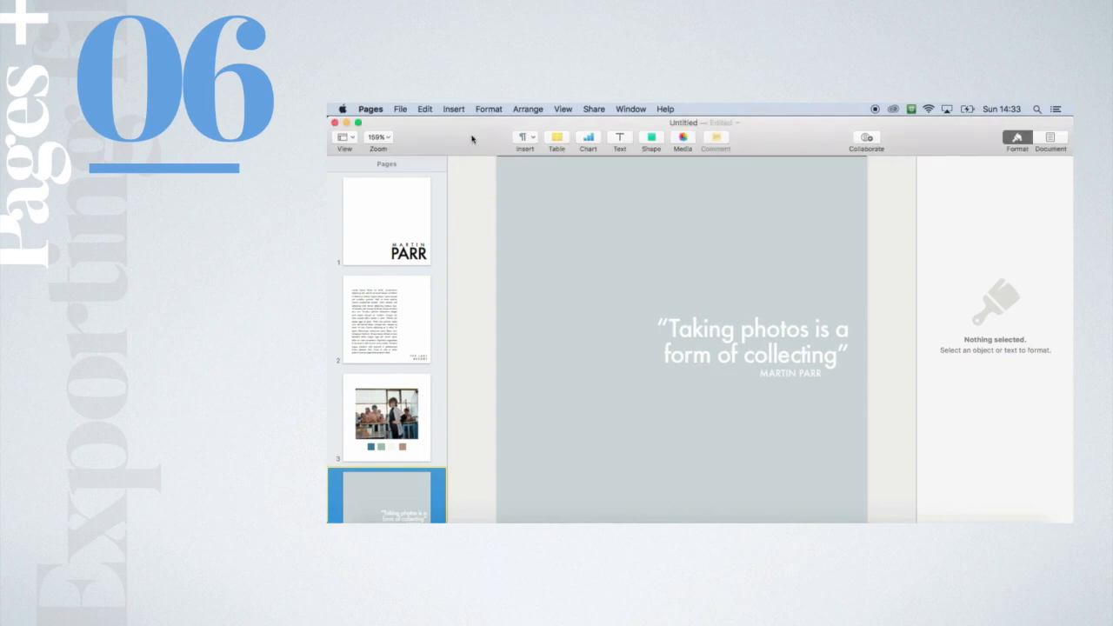
left_click(400, 108)
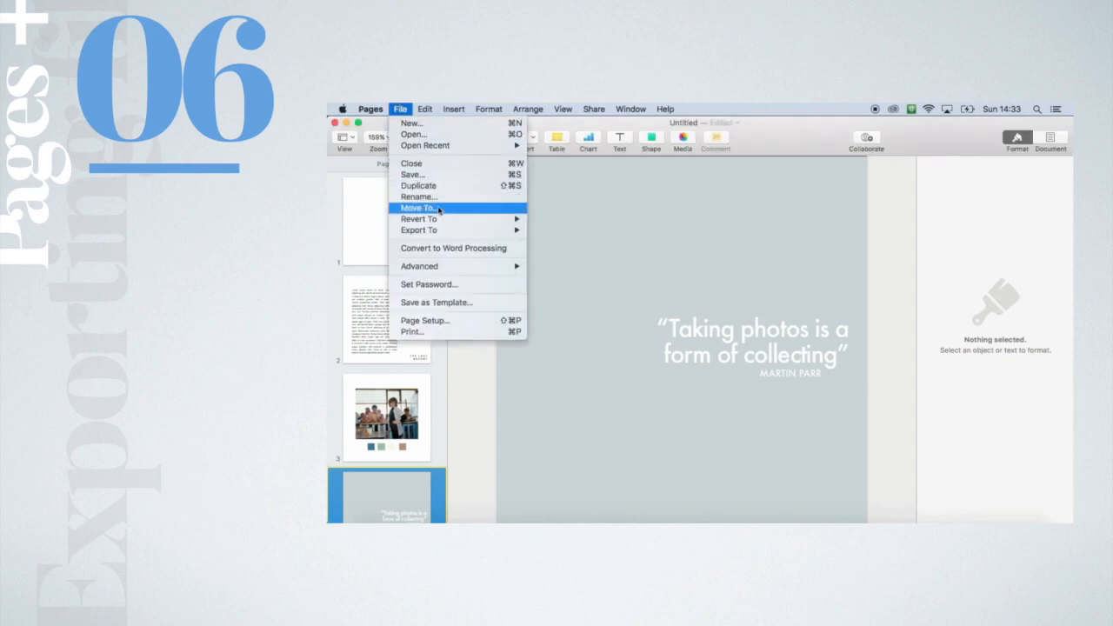
mouse_move(443, 229)
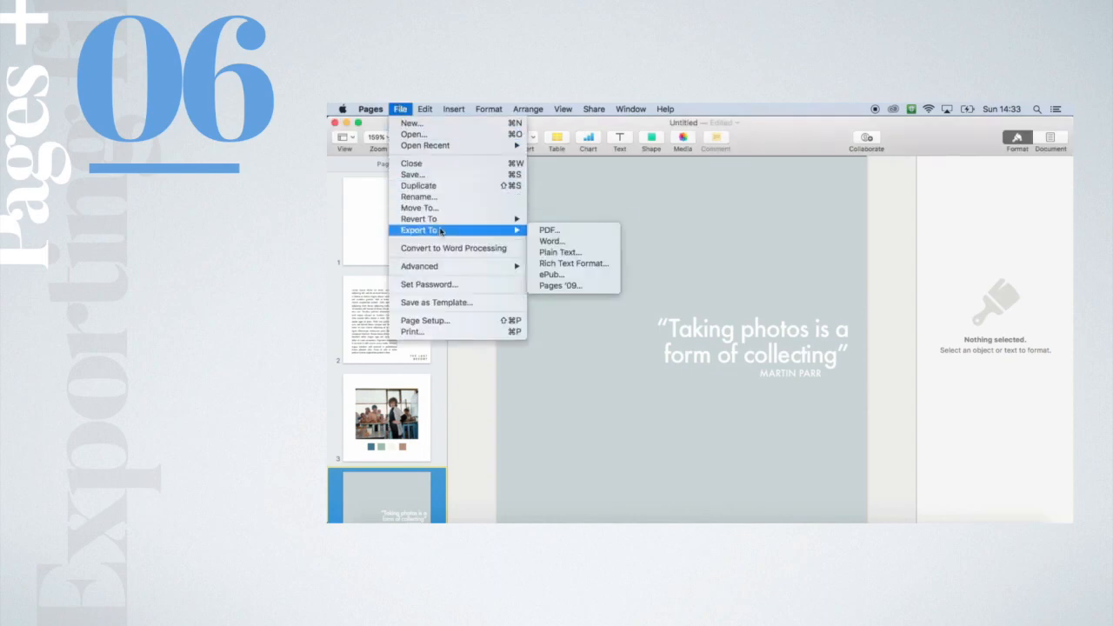
left_click(583, 230)
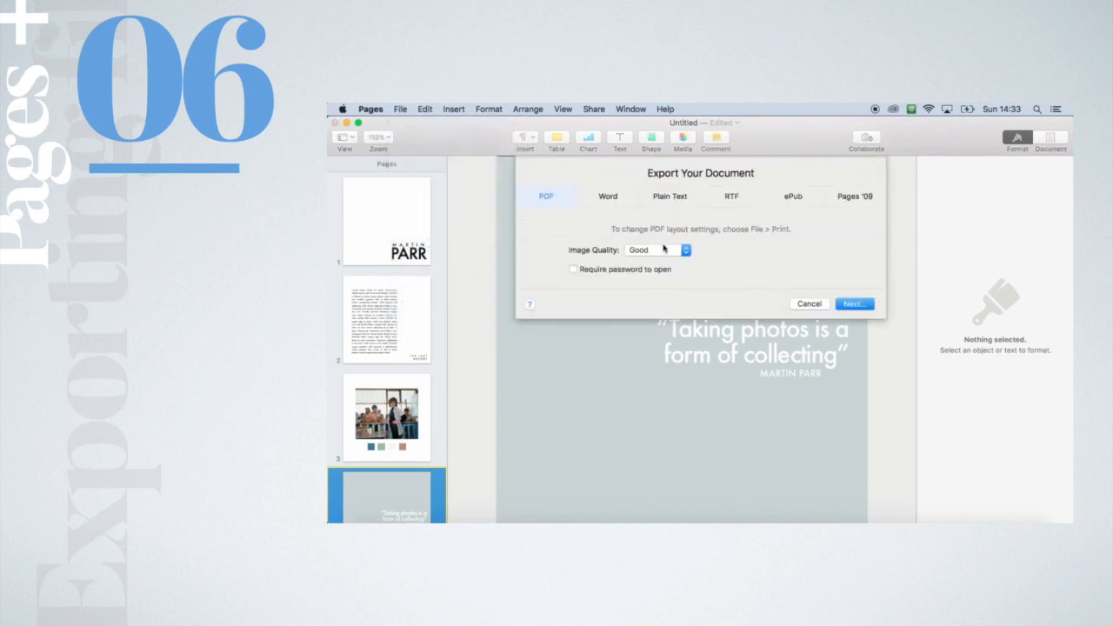
left_click(658, 251)
left_click(653, 273)
left_click(852, 304)
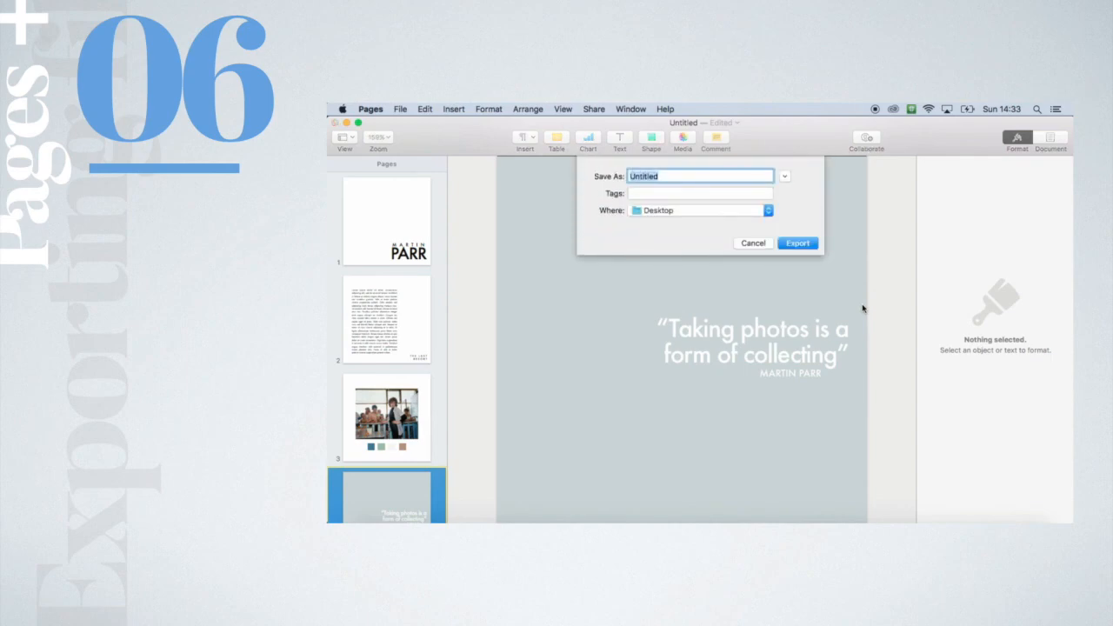
key("BackSpace")
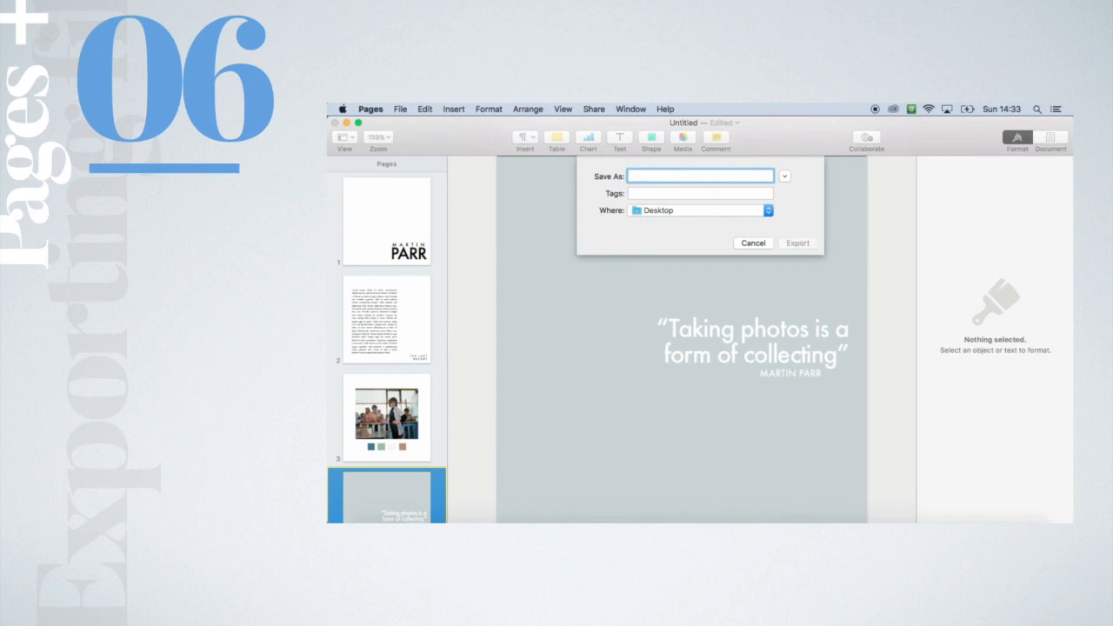
type("Final")
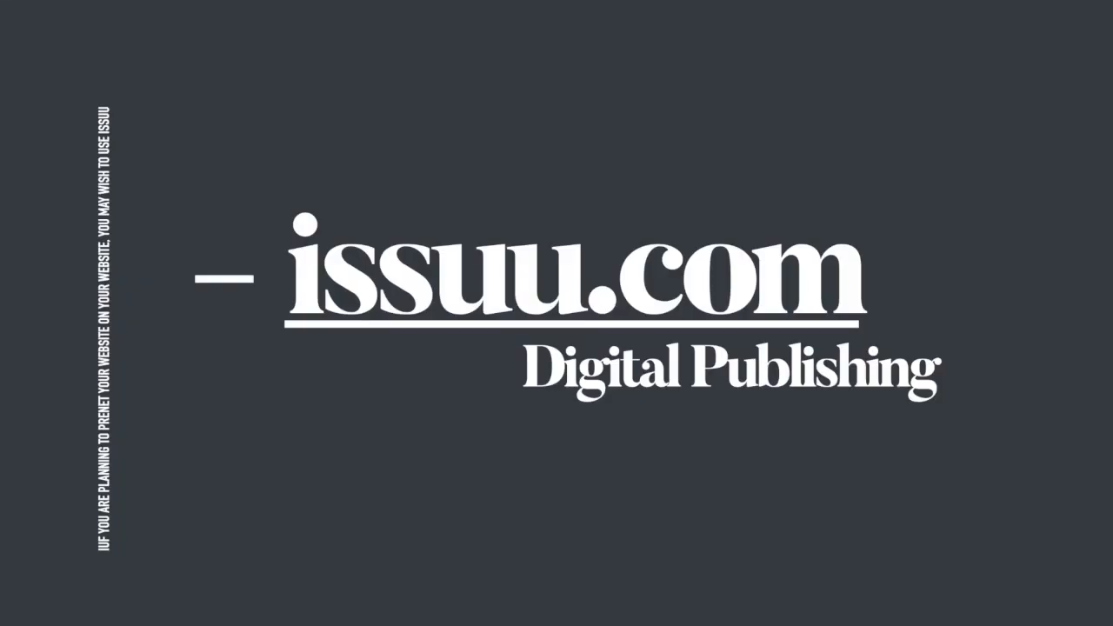